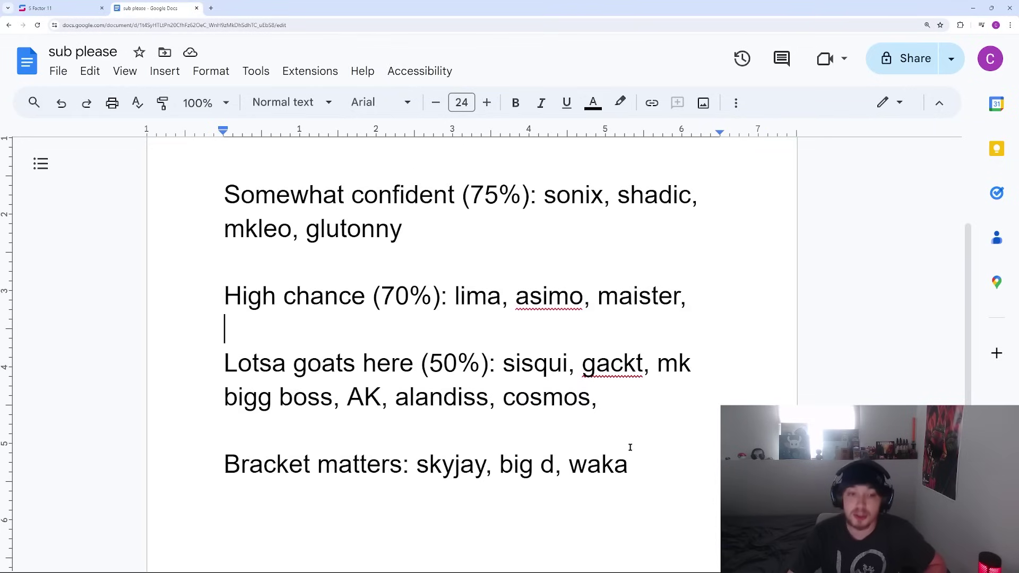
# Go through the players listed under High chance (70%) and Lotsa goats here (50%) in the predictions document.
pyautogui.moveTo(508, 300); pyautogui.dragTo(451, 299)
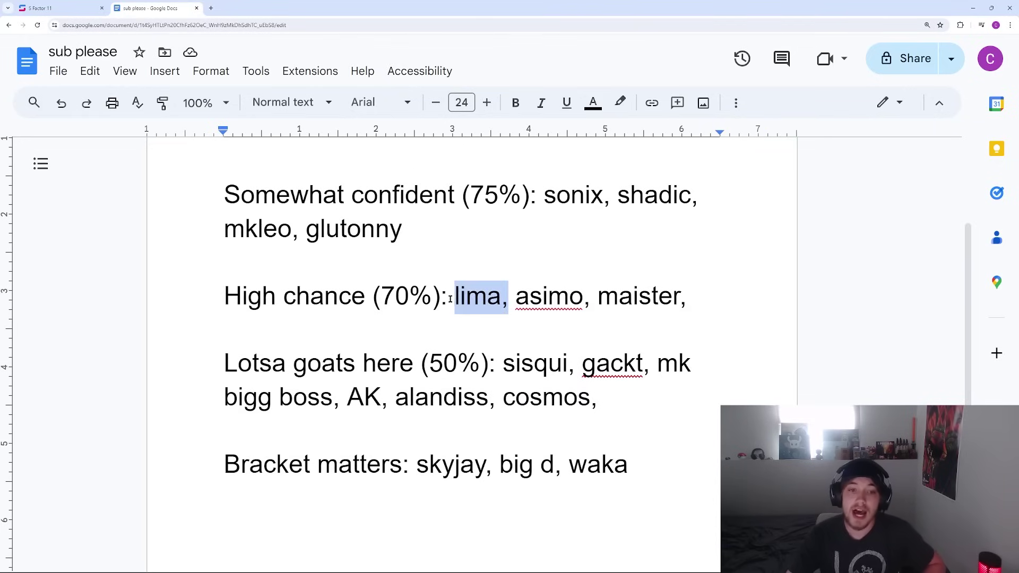
pyautogui.click(440, 341)
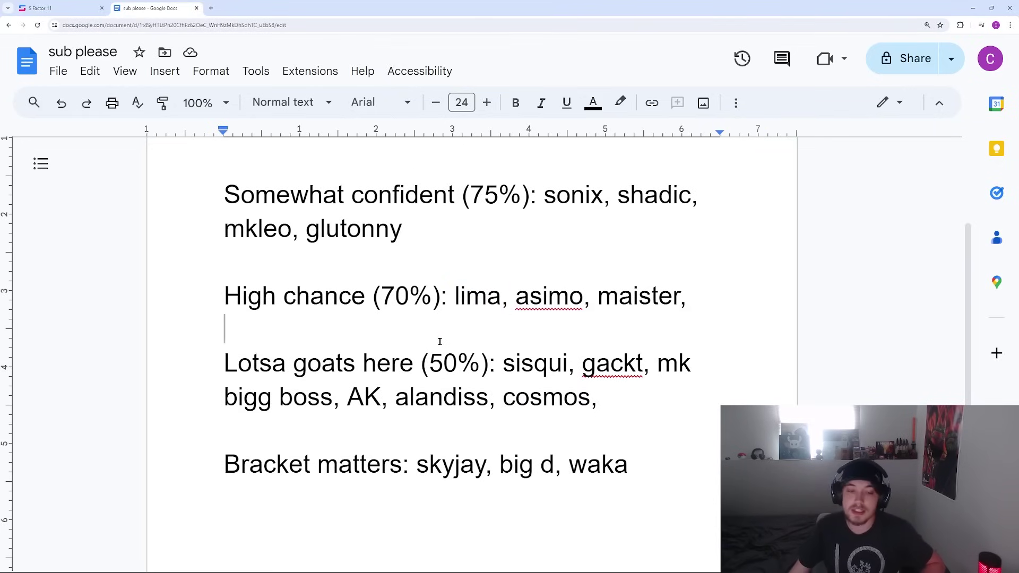
pyautogui.scroll(-3, 469, 256)
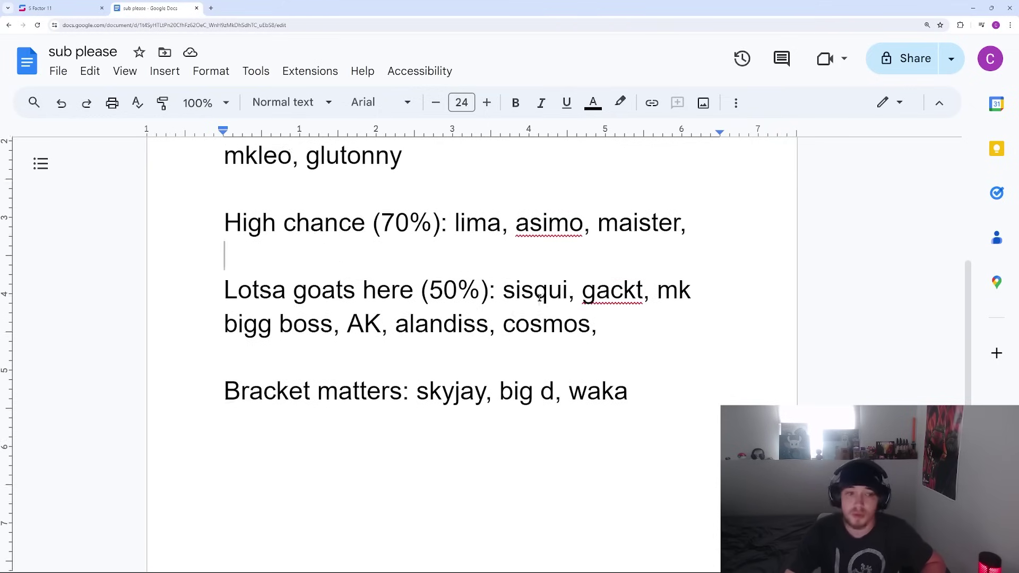
pyautogui.click(546, 284)
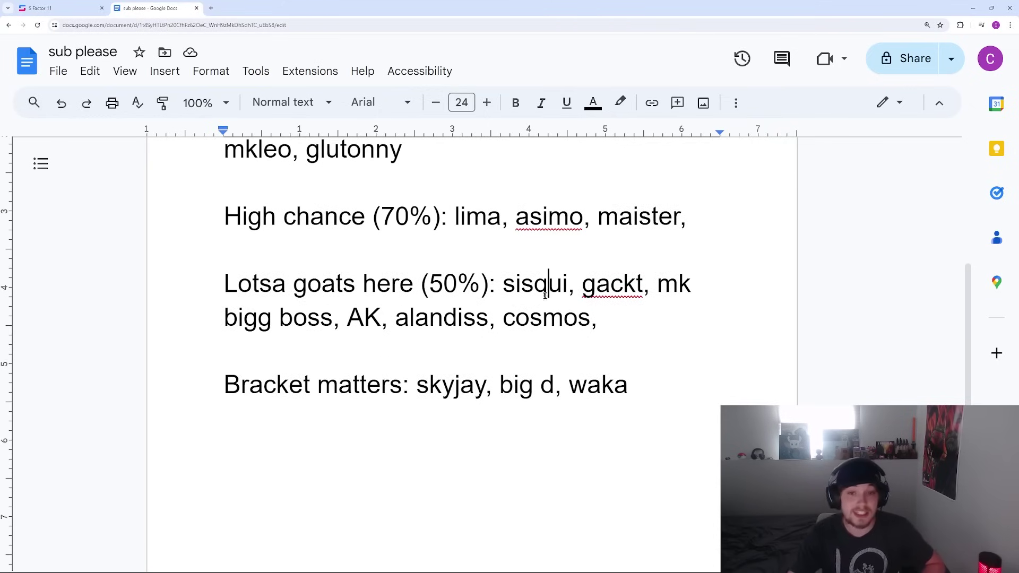
pyautogui.click(651, 284)
pyautogui.doubleClick(243, 342)
pyautogui.click(347, 313)
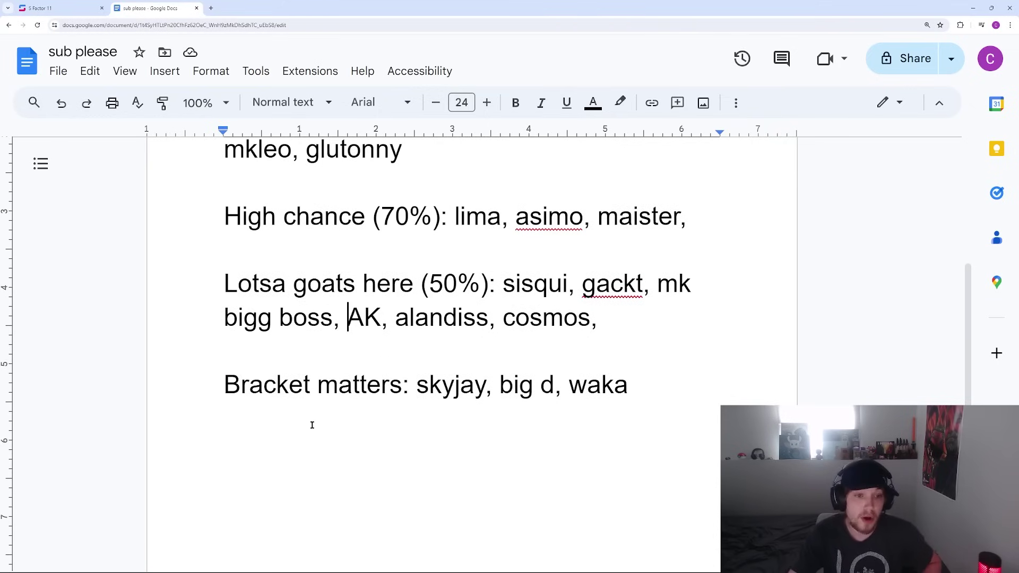
pyautogui.click(415, 317)
pyautogui.click(515, 318)
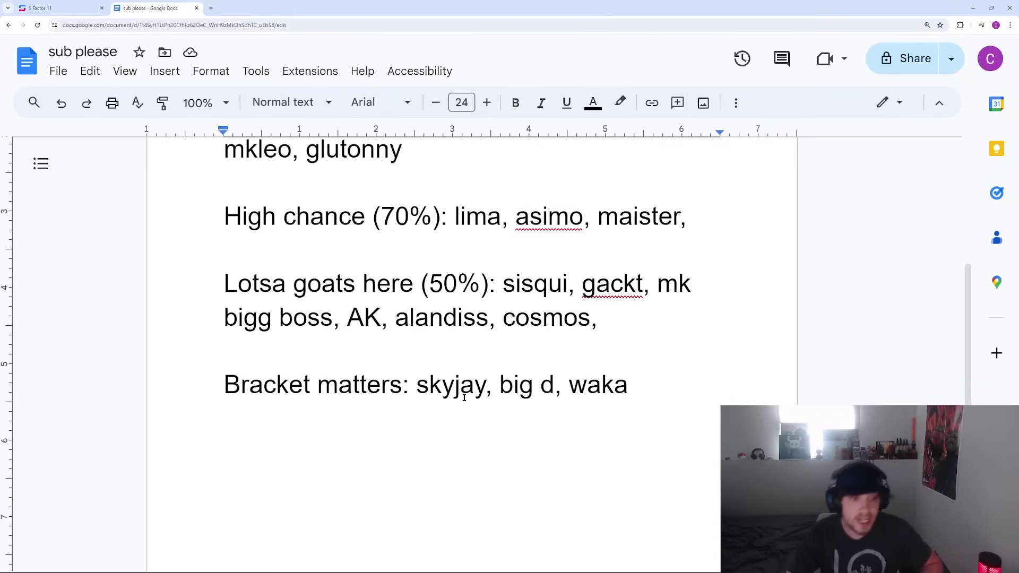
# Compare the players listed under Bracket matters with those in the Lotsa goats here (50%) tier.
pyautogui.scroll(-1, 457, 387)
pyautogui.moveTo(417, 345); pyautogui.dragTo(666, 346)
pyautogui.click(684, 383)
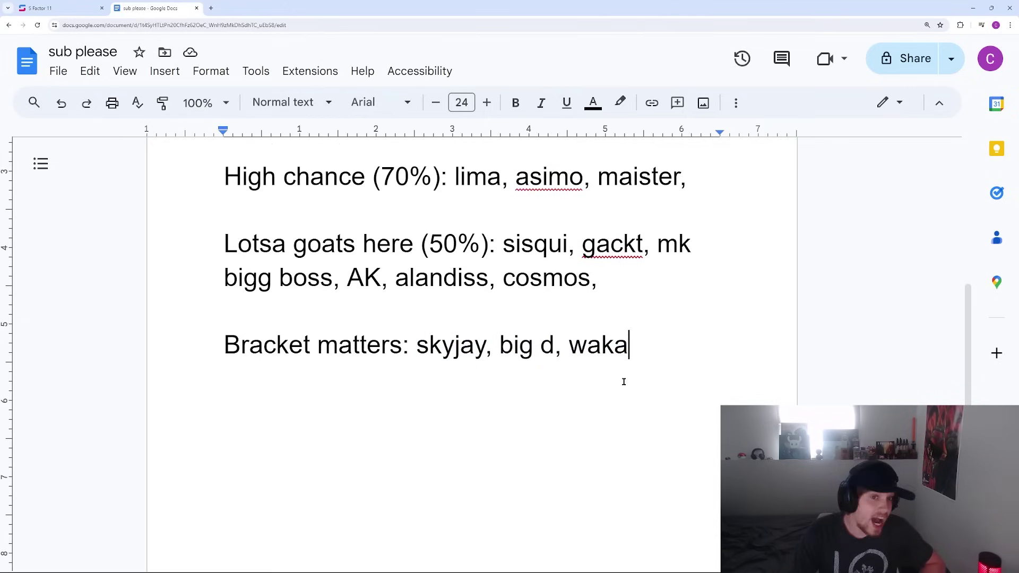
pyautogui.doubleClick(634, 290)
pyautogui.click(634, 290)
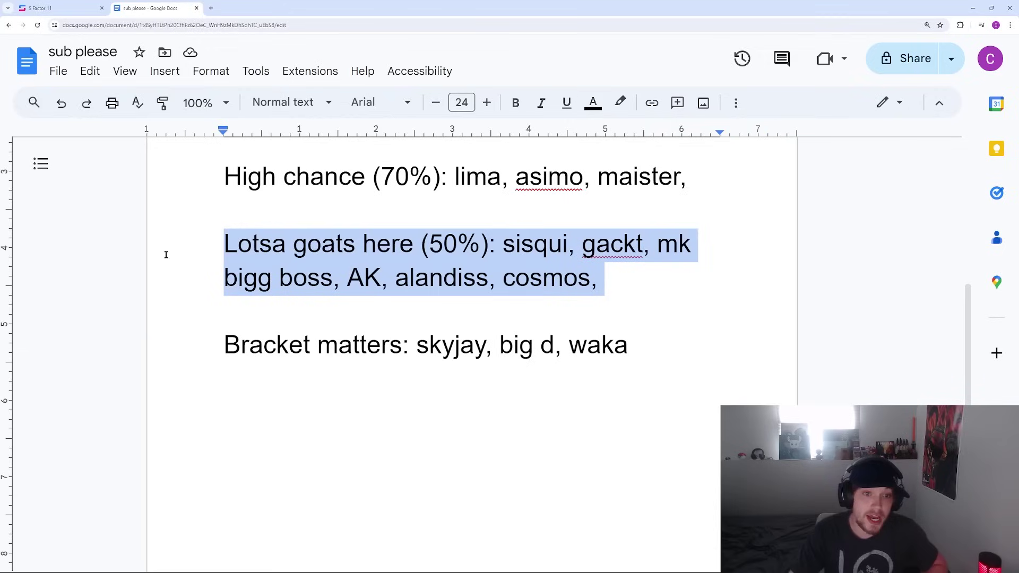
pyautogui.doubleClick(682, 413)
pyautogui.click(537, 485)
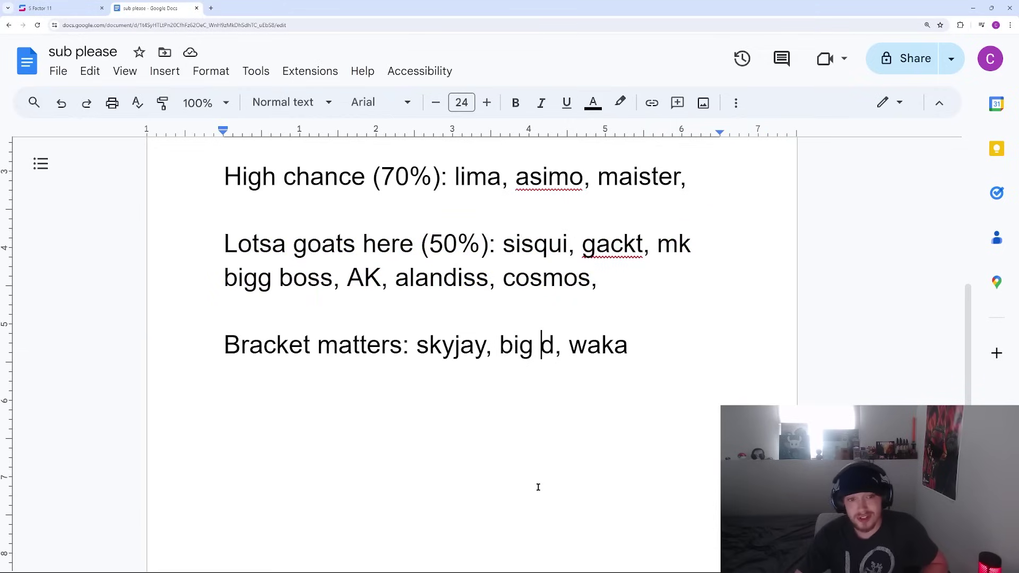
pyautogui.click(598, 278)
pyautogui.keyDown('shift'); pyautogui.click(481, 244); pyautogui.keyUp('shift')
pyautogui.doubleClick(709, 368)
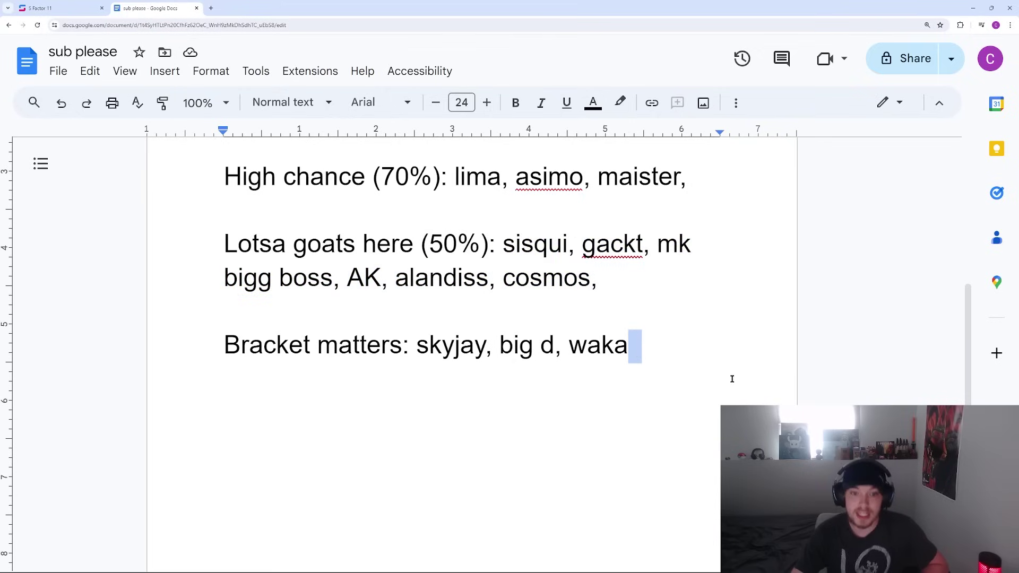
pyautogui.moveTo(493, 345); pyautogui.dragTo(563, 346)
pyautogui.click(545, 412)
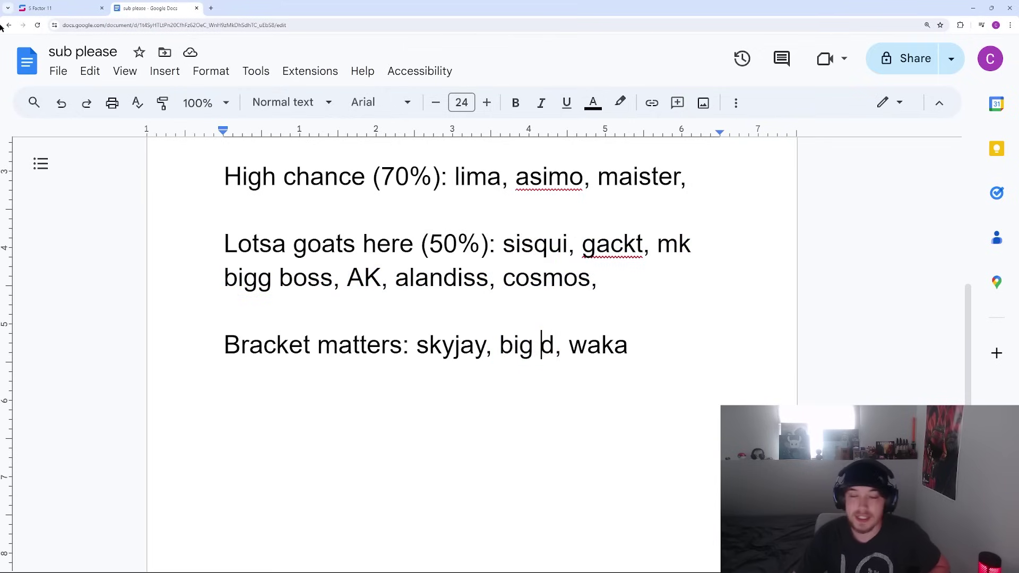
# Switch to the S Factor 11 Smash Bros. Ultimate singles bracket on start.gg and examine its losers and winners rounds.
pyautogui.click(43, 8)
pyautogui.scroll(-1, 478, 531)
pyautogui.scroll(2, 479, 530)
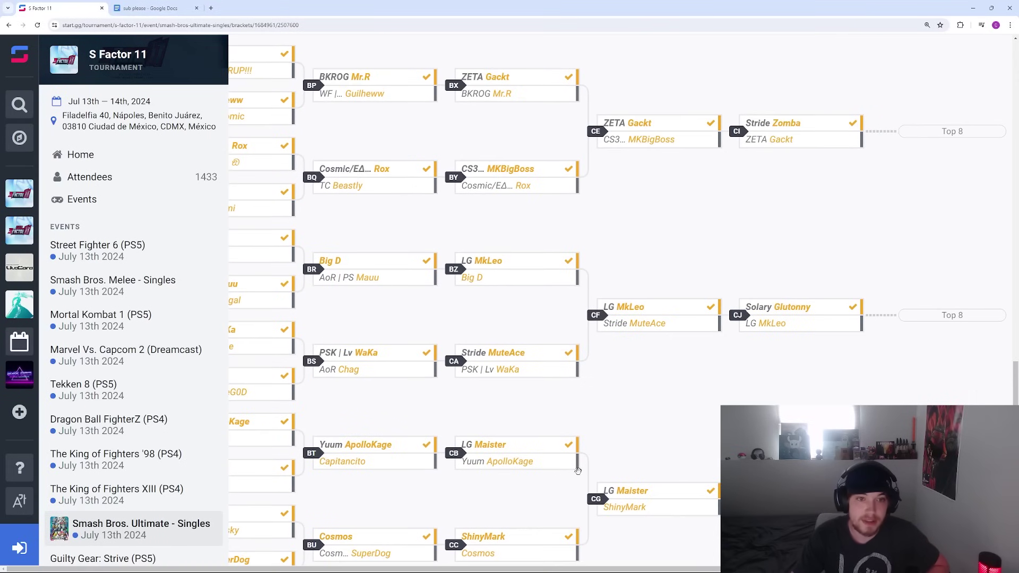
pyautogui.moveTo(365, 387); pyautogui.dragTo(797, 410)
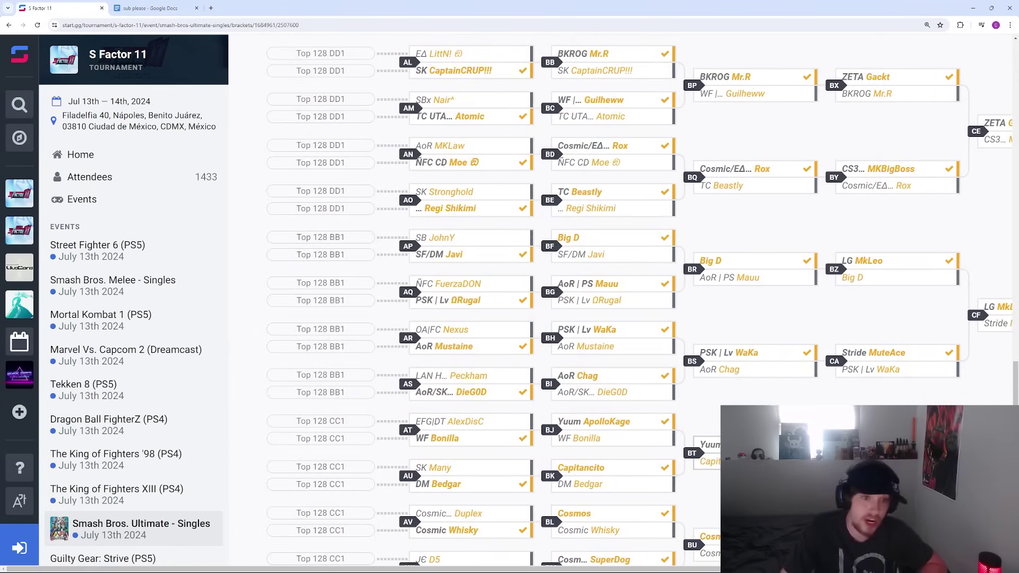
pyautogui.scroll(5, 718, 393)
pyautogui.scroll(2, 718, 393)
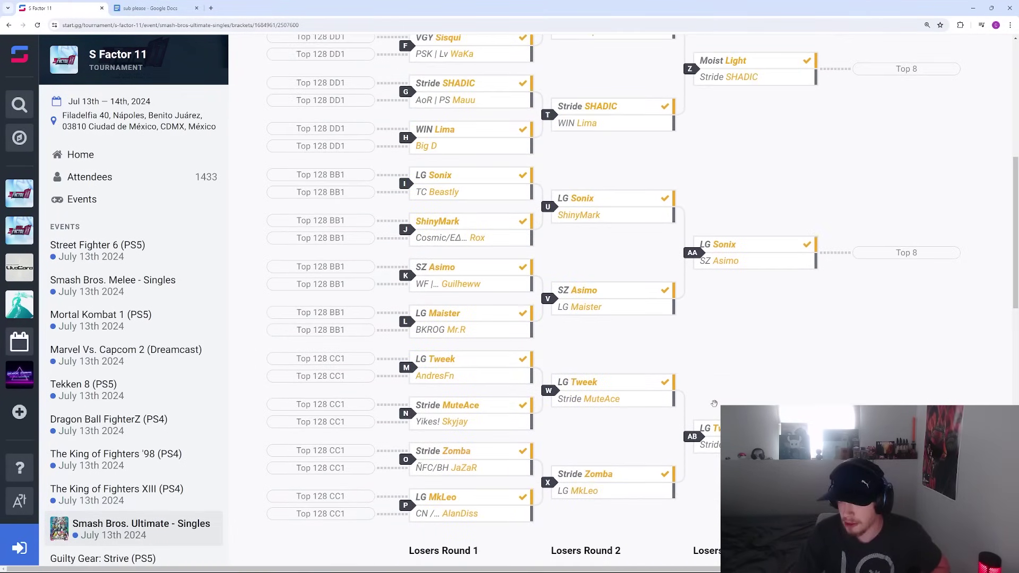
# Return to the predictions document in Google Docs and review the Bracket matters list and all the confidence tiers.
pyautogui.click(149, 8)
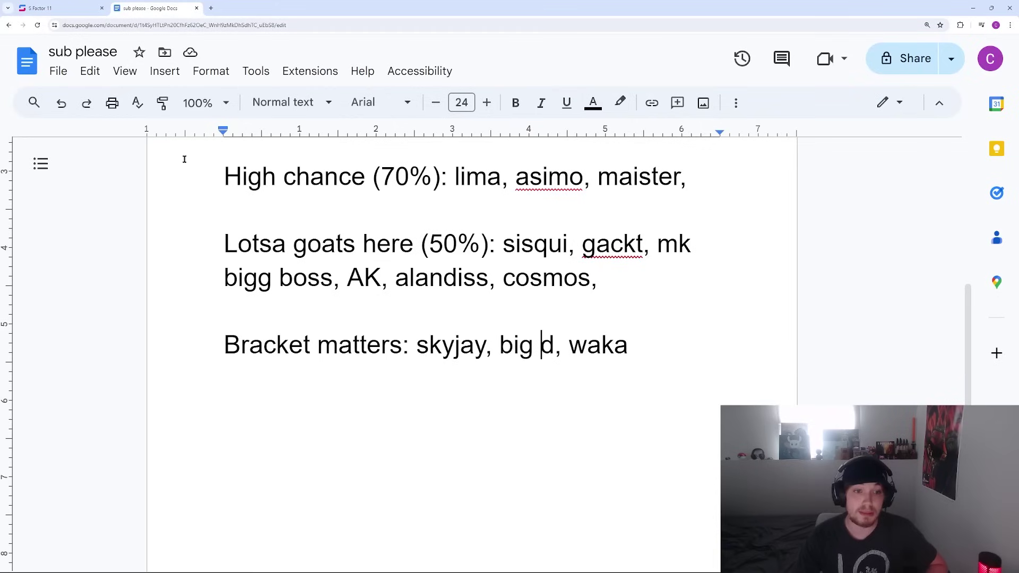
pyautogui.moveTo(561, 346); pyautogui.dragTo(629, 351)
pyautogui.click(526, 401)
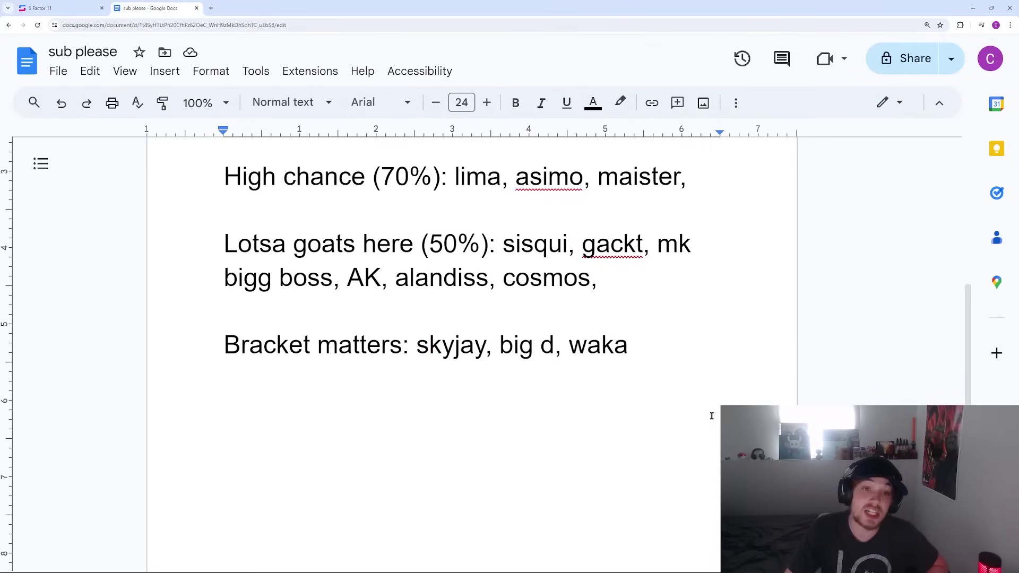
pyautogui.scroll(2, 713, 414)
pyautogui.hotkey('ctrl', 'a')
pyautogui.scroll(2, 629, 451)
pyautogui.scroll(-3, 686, 427)
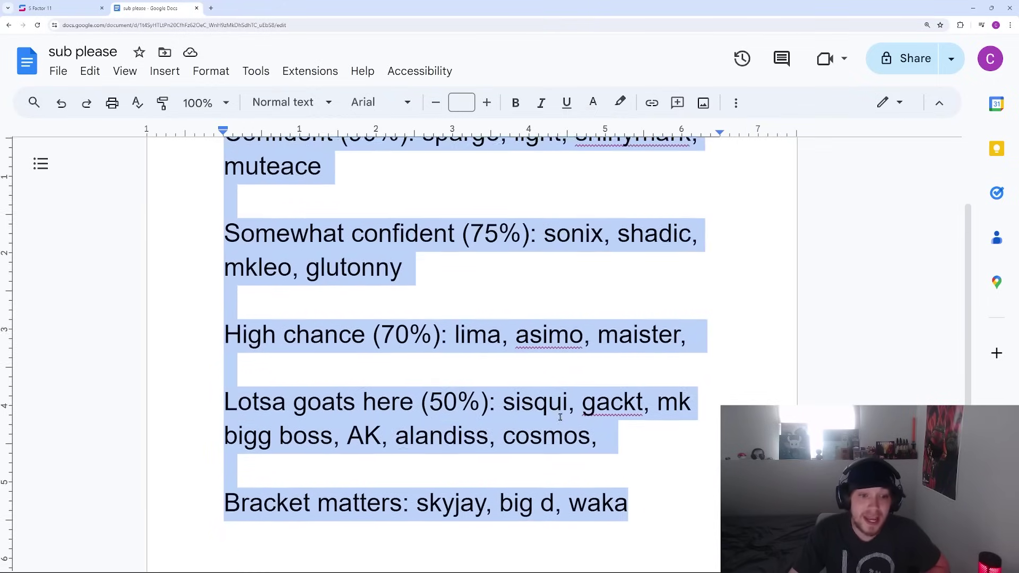
pyautogui.click(686, 428)
pyautogui.scroll(2, 686, 428)
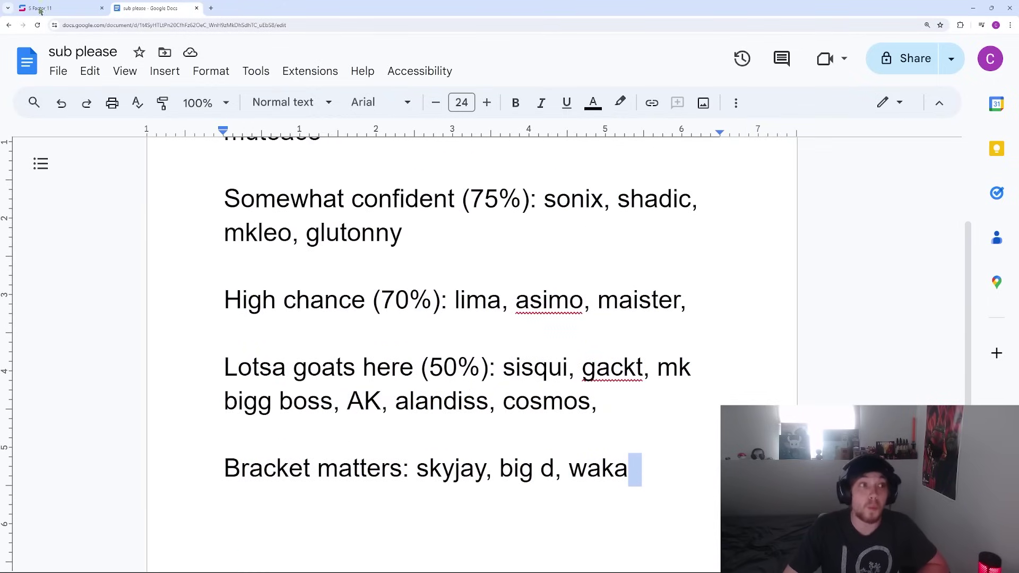
# Switch to the S Factor 11 bracket on start.gg and examine the match results from Losers Round 2 through Losers Round 6.
pyautogui.hotkey('ctrl', '1')
pyautogui.scroll(-6, 738, 384)
pyautogui.hscroll(4, 690, 372)
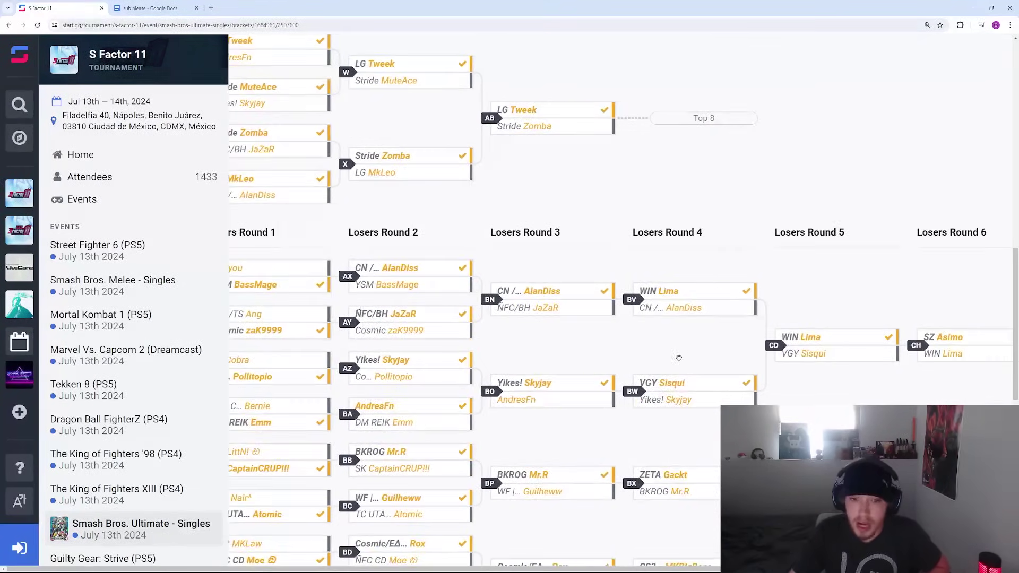
pyautogui.scroll(-2, 663, 366)
pyautogui.hscroll(2, 663, 366)
pyautogui.scroll(-5, 658, 382)
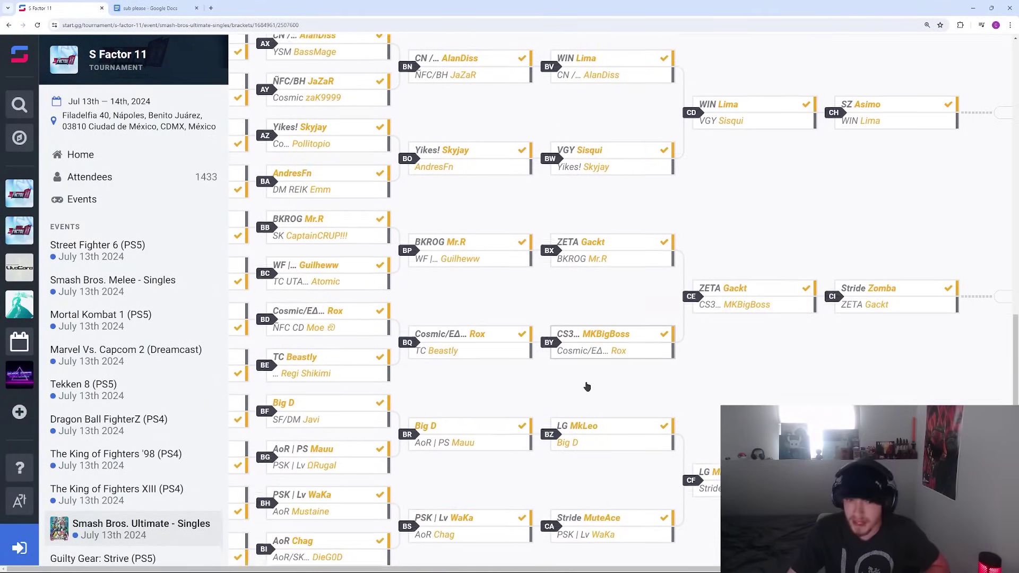
pyautogui.scroll(-4, 653, 412)
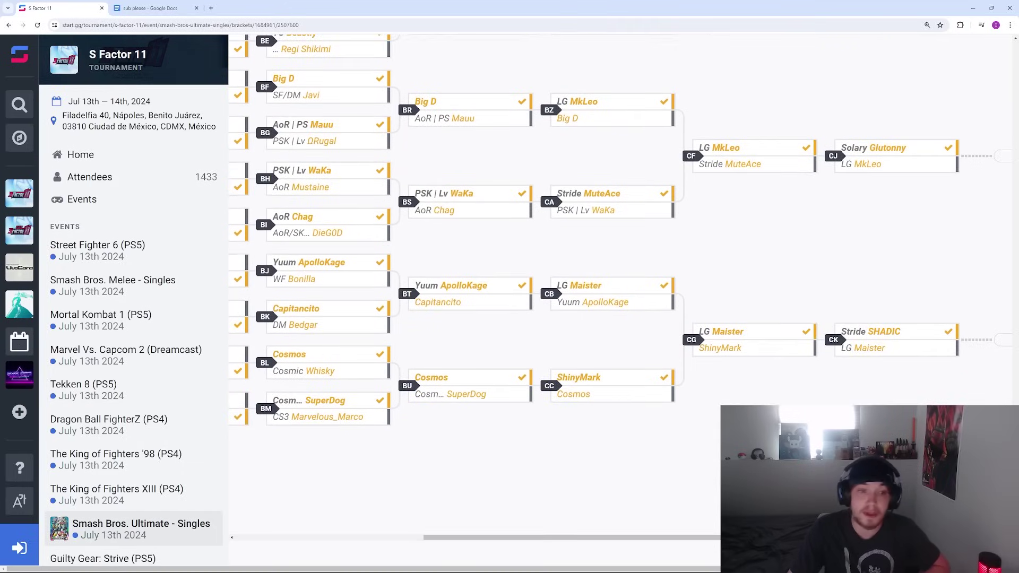
pyautogui.scroll(3, 653, 413)
pyautogui.scroll(-2, 621, 300)
pyautogui.hscroll(-1, 621, 300)
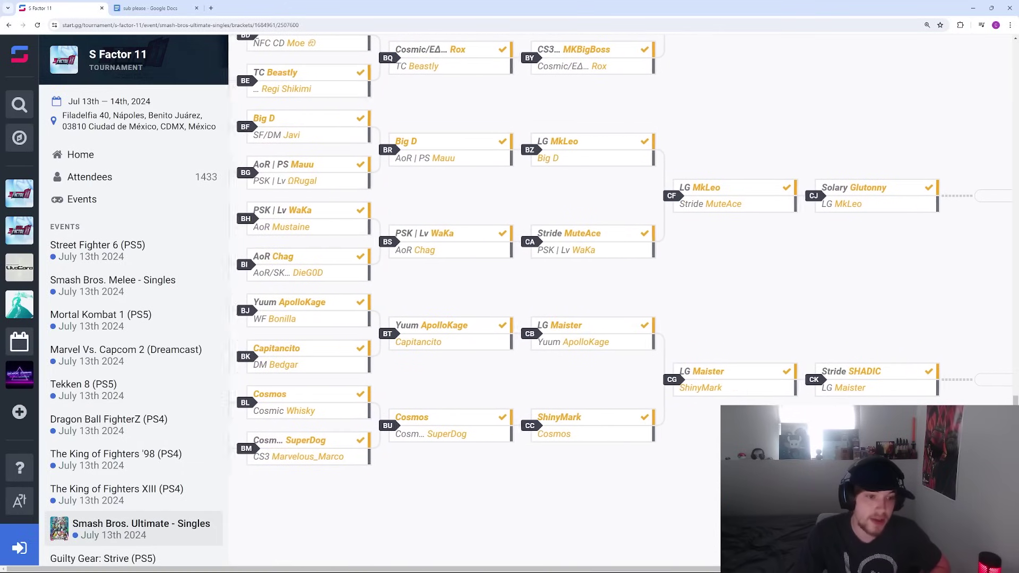
pyautogui.scroll(8, 621, 300)
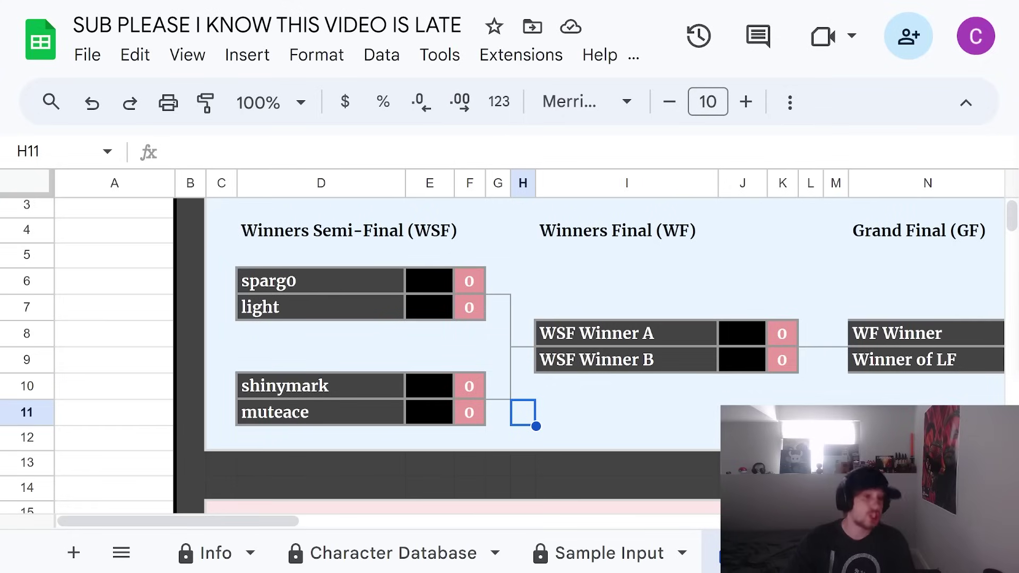
# Set light's score to 3 in the Winners Semi-Final against sparg0.
pyautogui.moveTo(319, 334); pyautogui.dragTo(319, 255)
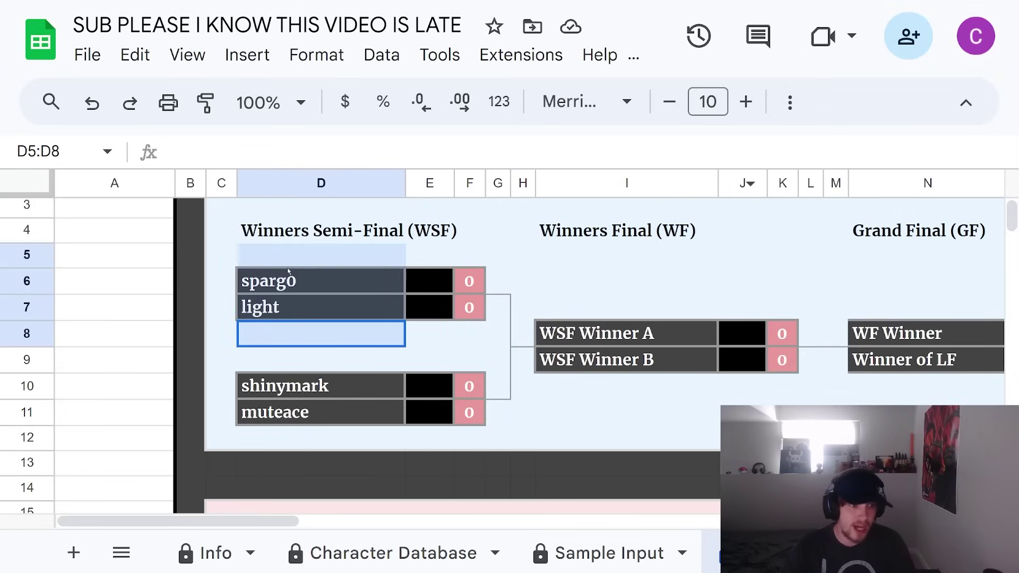
pyautogui.click(498, 436)
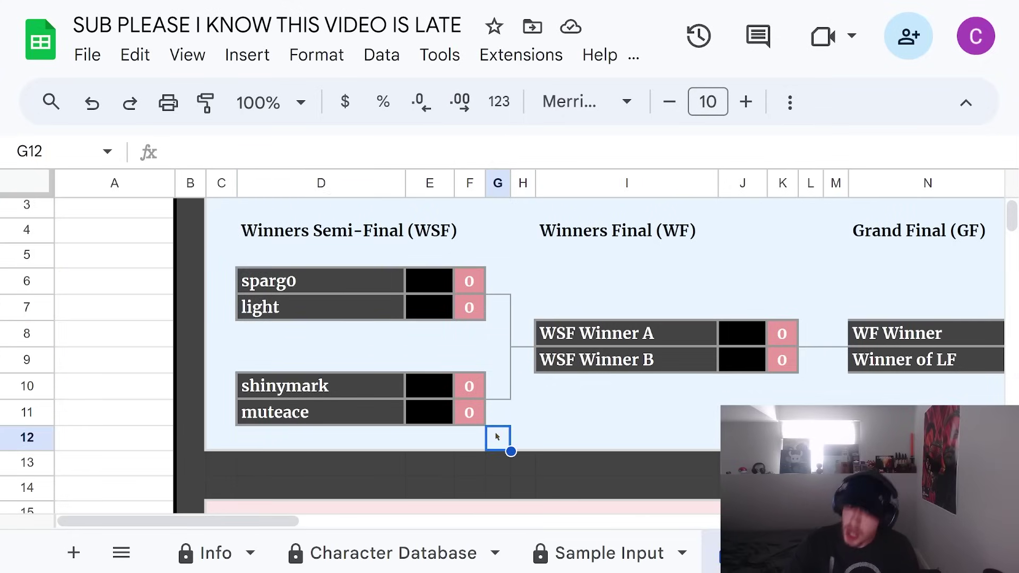
pyautogui.click(529, 441)
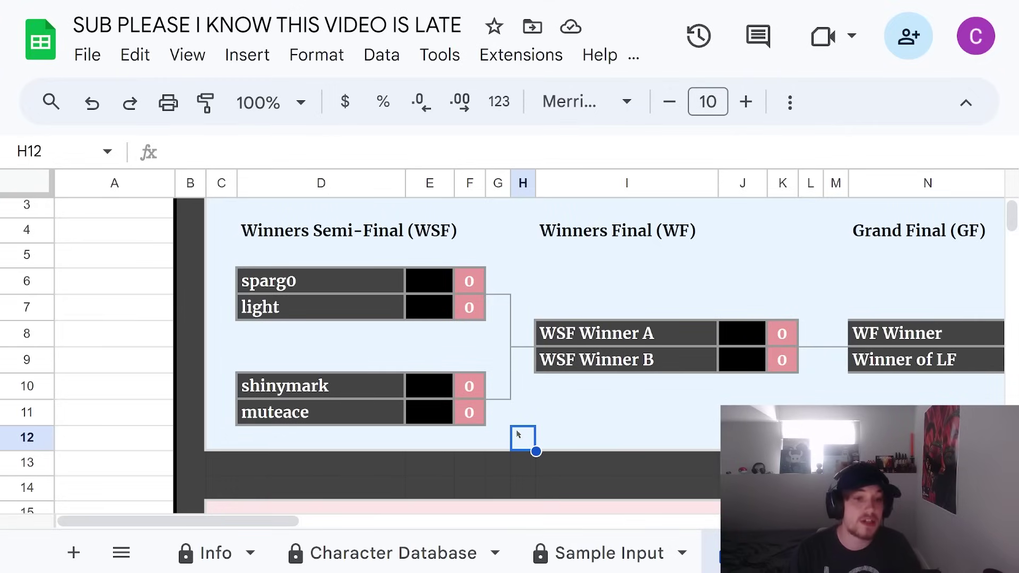
pyautogui.press('Up')
pyautogui.press('Up')
pyautogui.press('Up')
pyautogui.press('Up')
pyautogui.press('Up')
pyautogui.press('Left')
pyautogui.press('Left')
pyautogui.write('3')
pyautogui.click(510, 445)
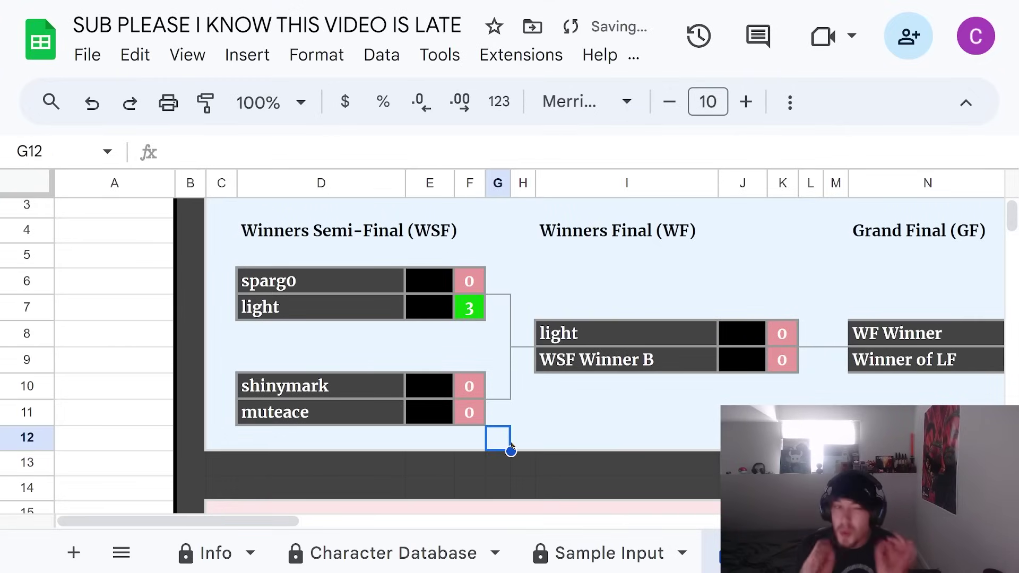
# Set shinymark's score to 3 in the Winners Semi-Final against muteace.
pyautogui.moveTo(308, 342); pyautogui.dragTo(307, 258)
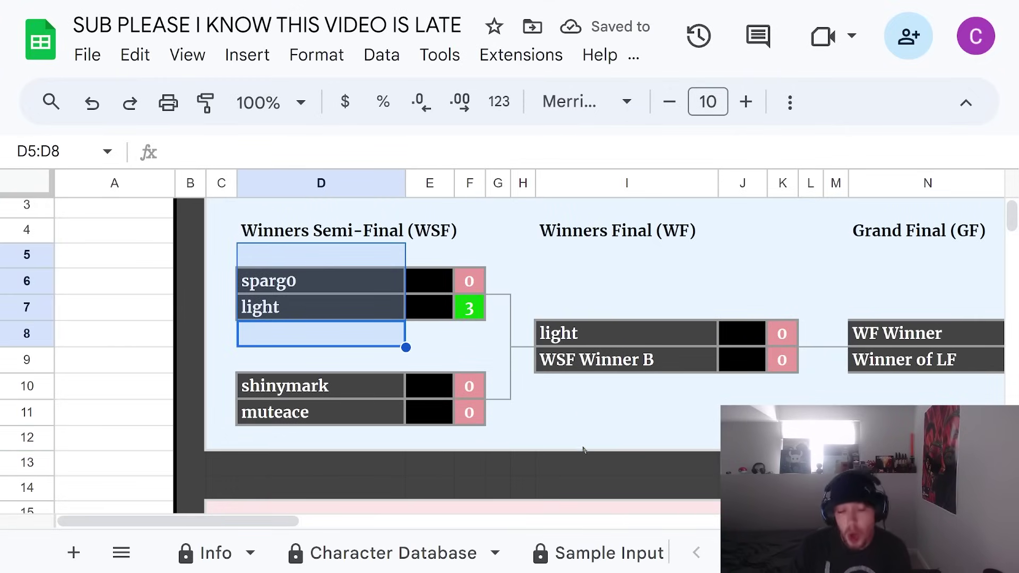
pyautogui.click(506, 435)
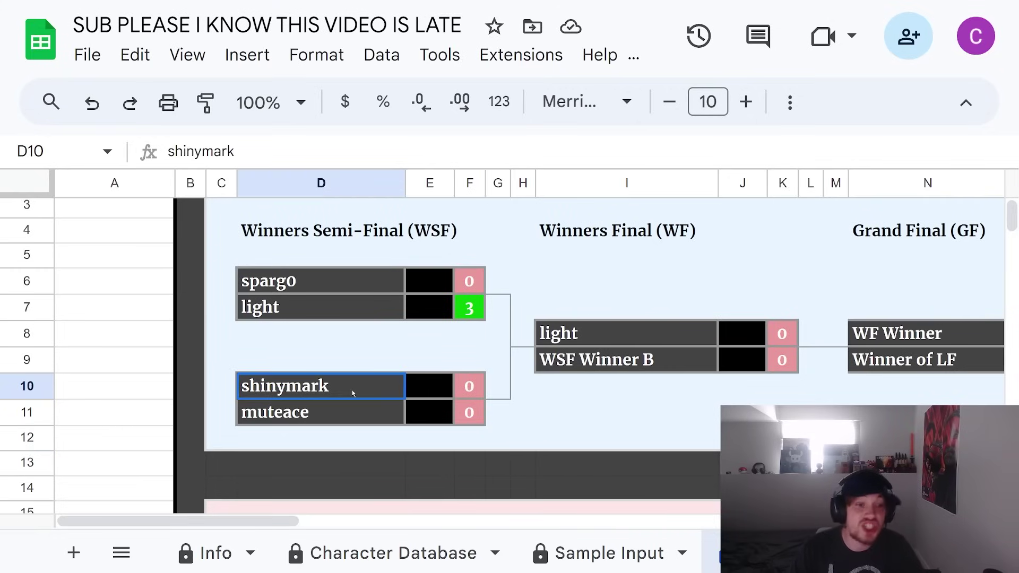
pyautogui.click(393, 381)
pyautogui.click(506, 441)
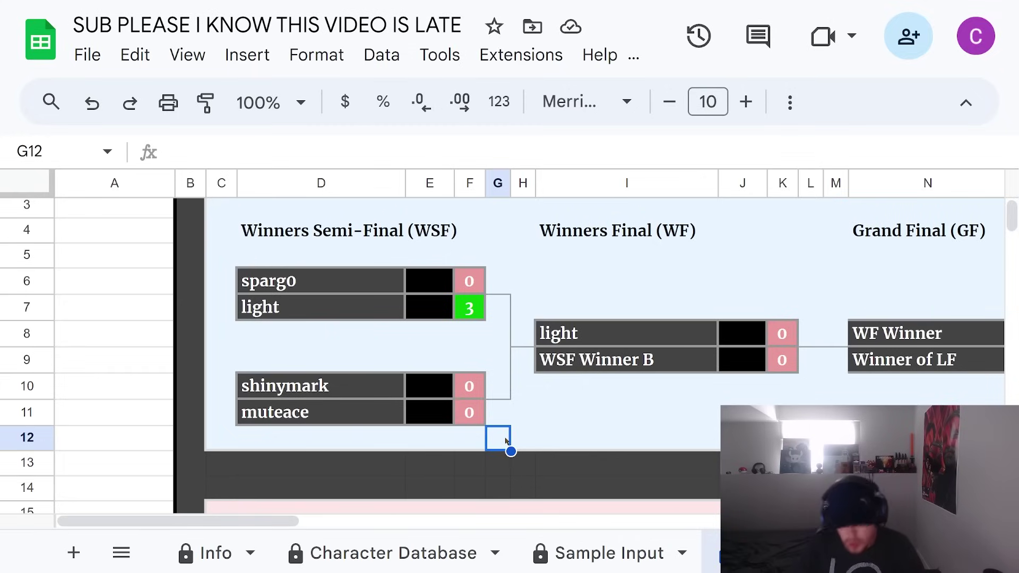
pyautogui.click(470, 387)
pyautogui.write('3')
pyautogui.click(509, 442)
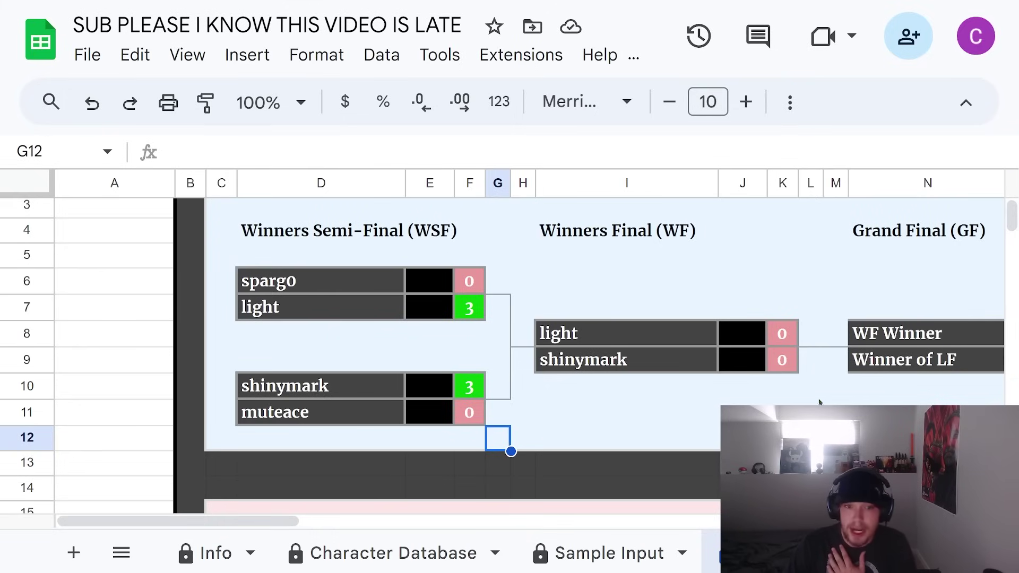
# Set sonix's score to 3 in the Losers Eighths match against glutonny.
pyautogui.press('pagedown')
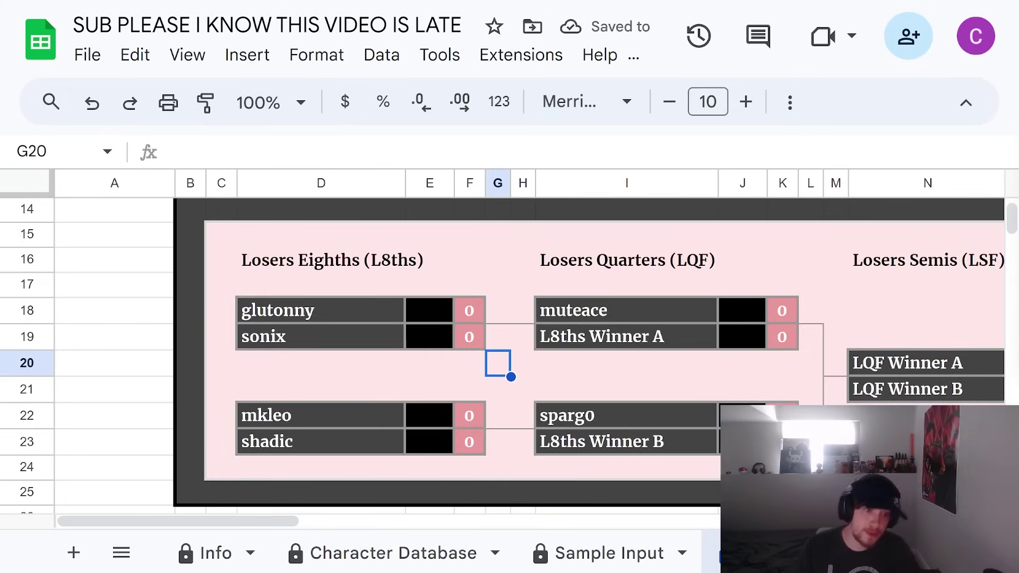
pyautogui.click(477, 338)
pyautogui.write('3')
pyautogui.click(493, 370)
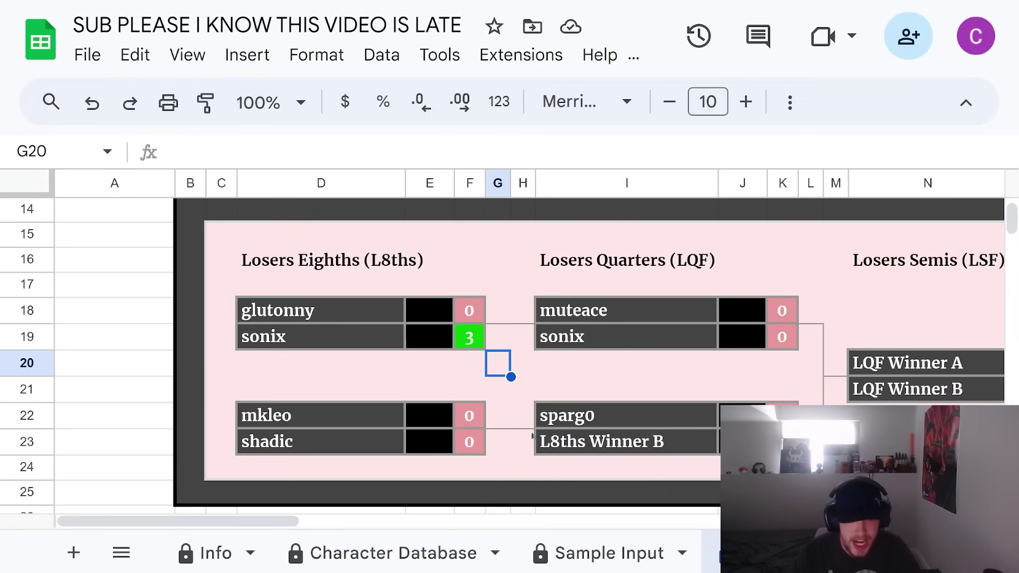
# Set shadic's score to 3 in the Losers Eighths match against mkleo.
pyautogui.click(476, 477)
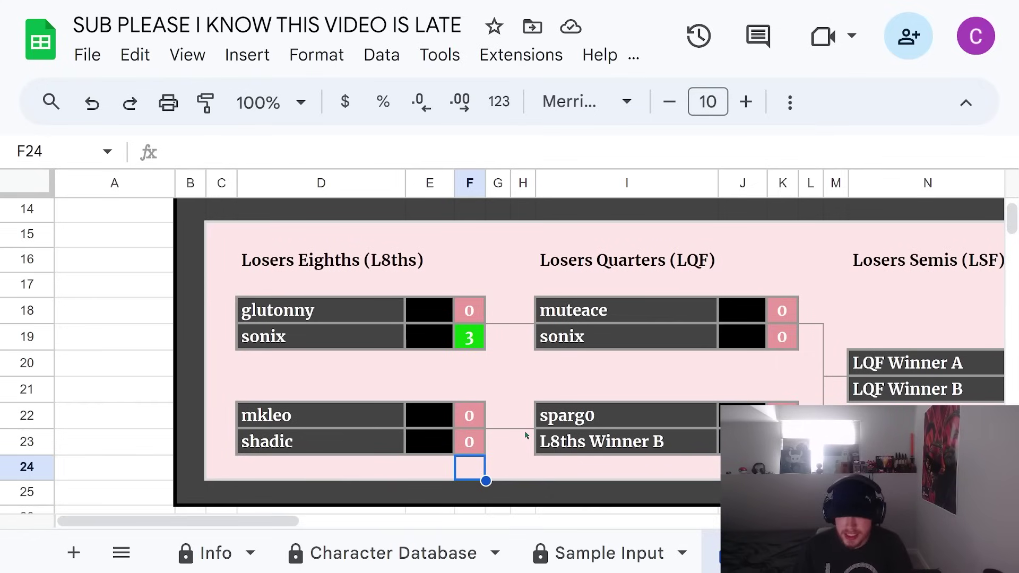
pyautogui.click(470, 442)
pyautogui.write('3')
pyautogui.click(508, 472)
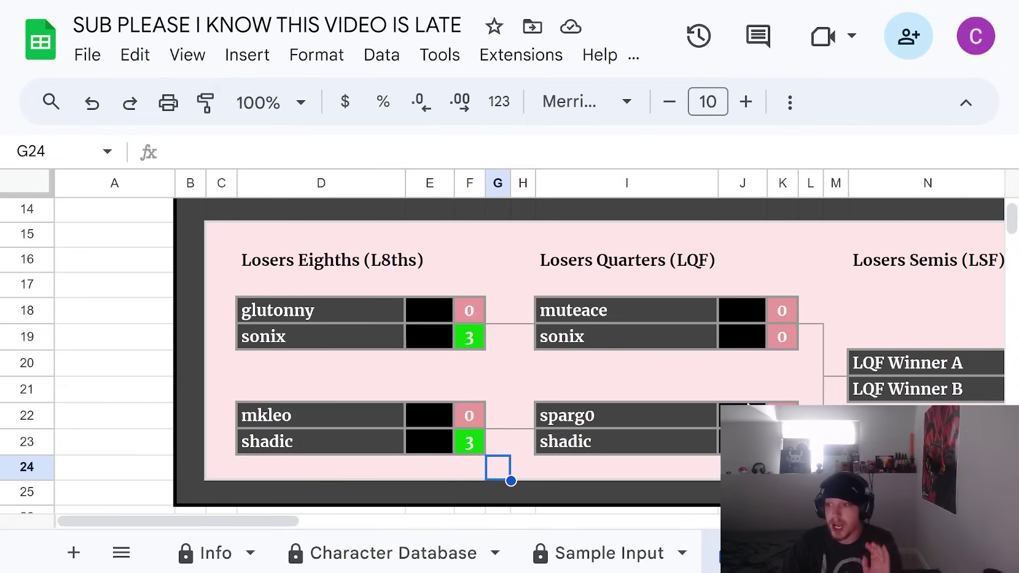
# Set sonix's score to 3 in the Losers Quarters match against muteace.
pyautogui.hscroll(5, 531, 351)
pyautogui.click(495, 363)
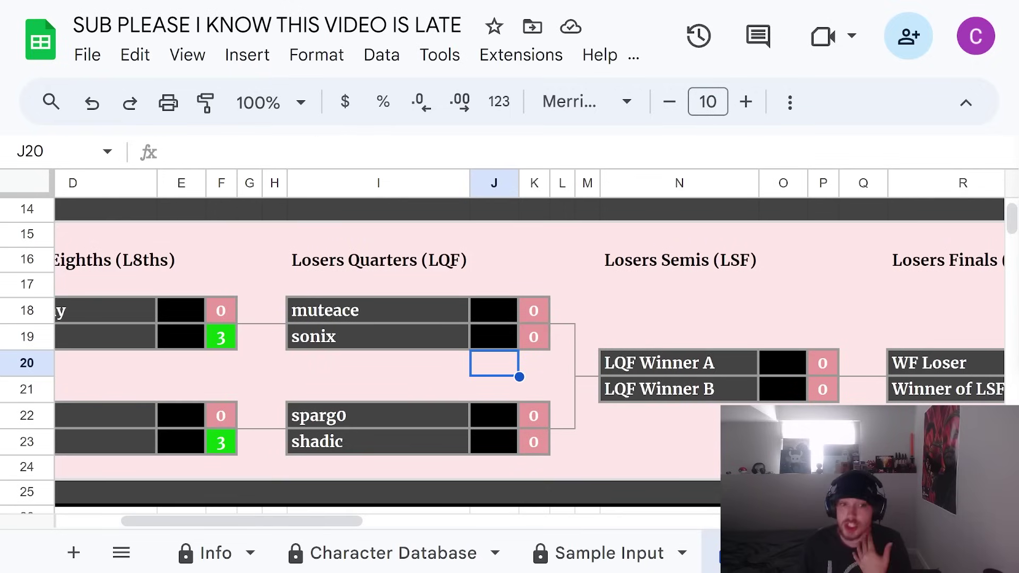
pyautogui.click(532, 338)
pyautogui.write('3')
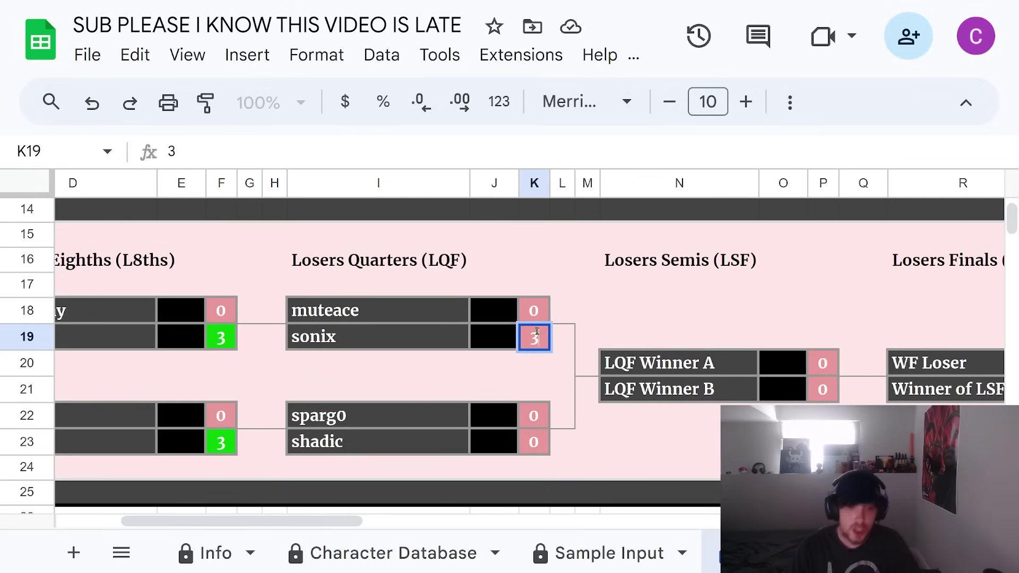
pyautogui.click(562, 364)
pyautogui.click(349, 348)
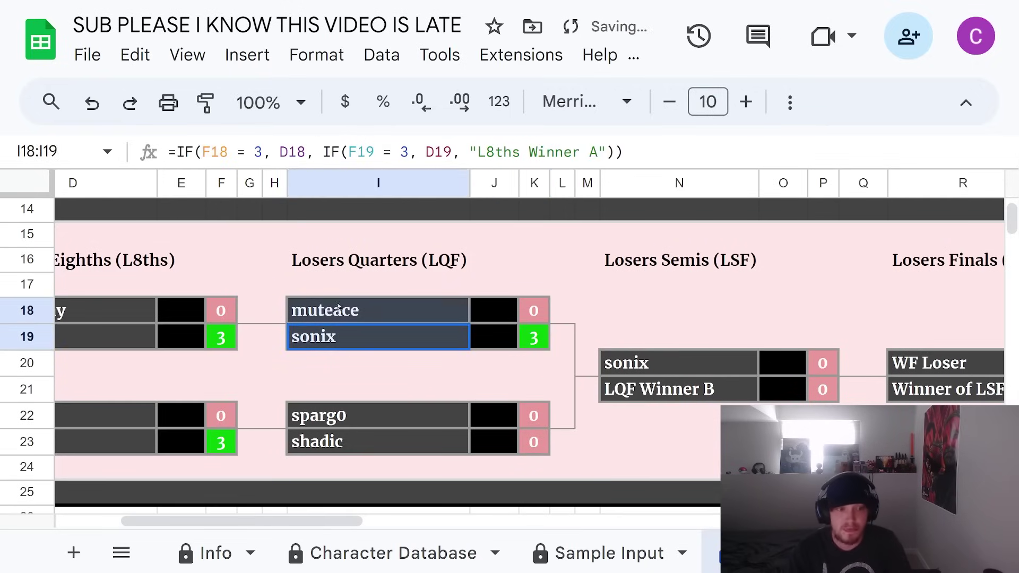
pyautogui.click(349, 371)
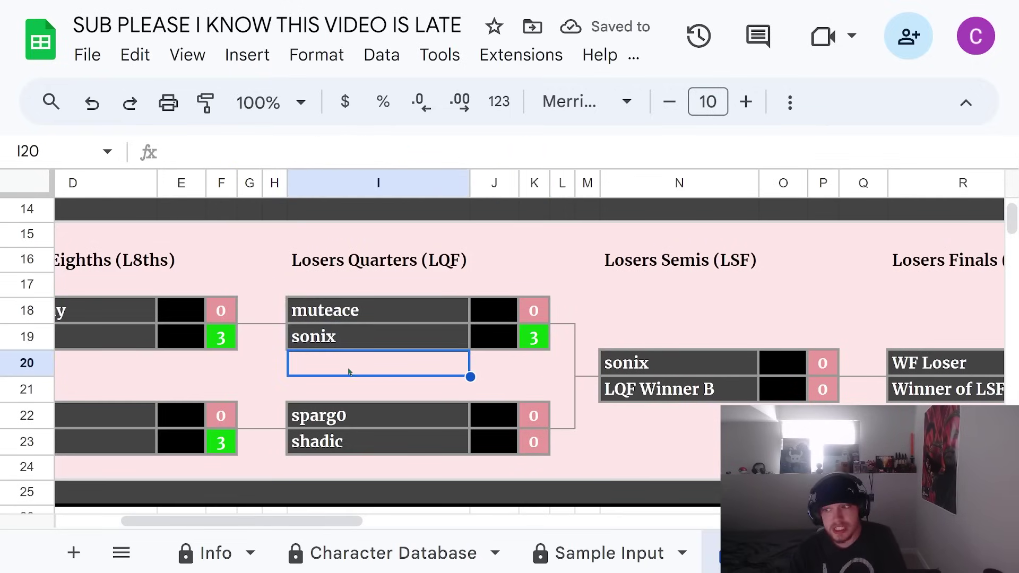
# Set shadic's score to 3 in the Losers Quarters match against sparg0.
pyautogui.press('Down')
pyautogui.press('Down')
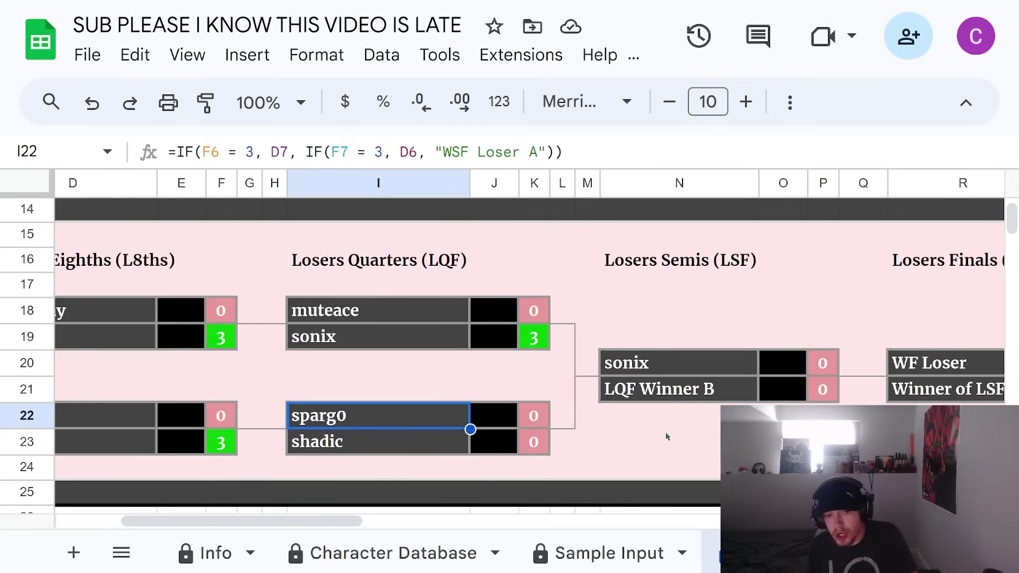
pyautogui.click(544, 447)
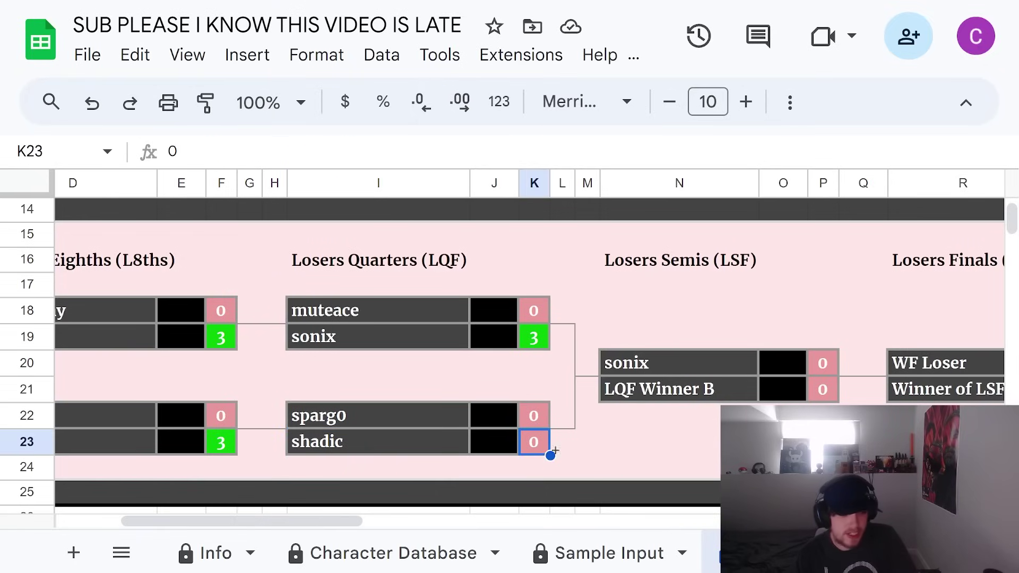
pyautogui.write('3')
pyautogui.click(620, 471)
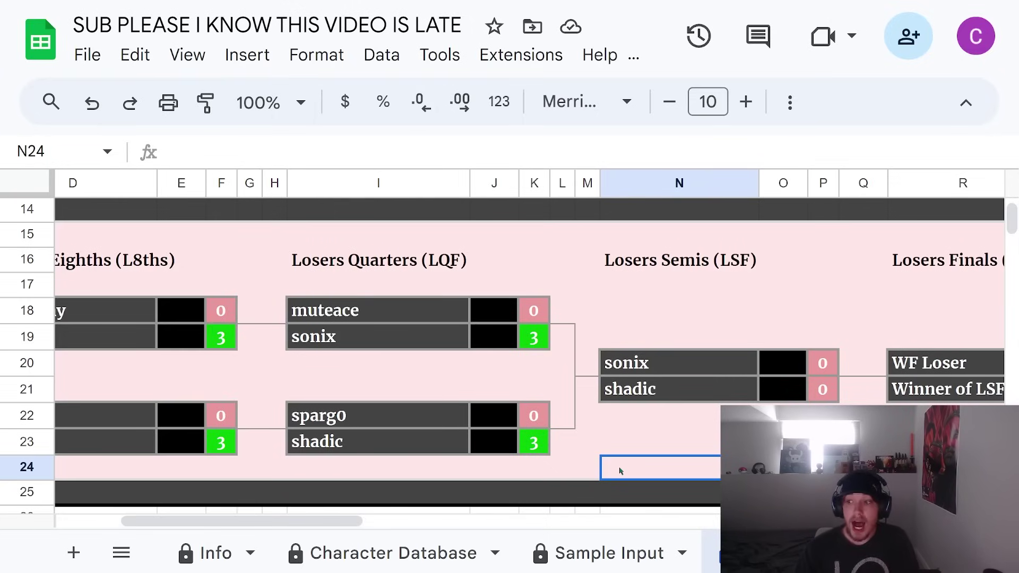
# Set shinymark's score to 3 in the Winners Final against light.
pyautogui.scroll(3, 502, 340)
pyautogui.hscroll(3, 502, 339)
pyautogui.click(363, 358)
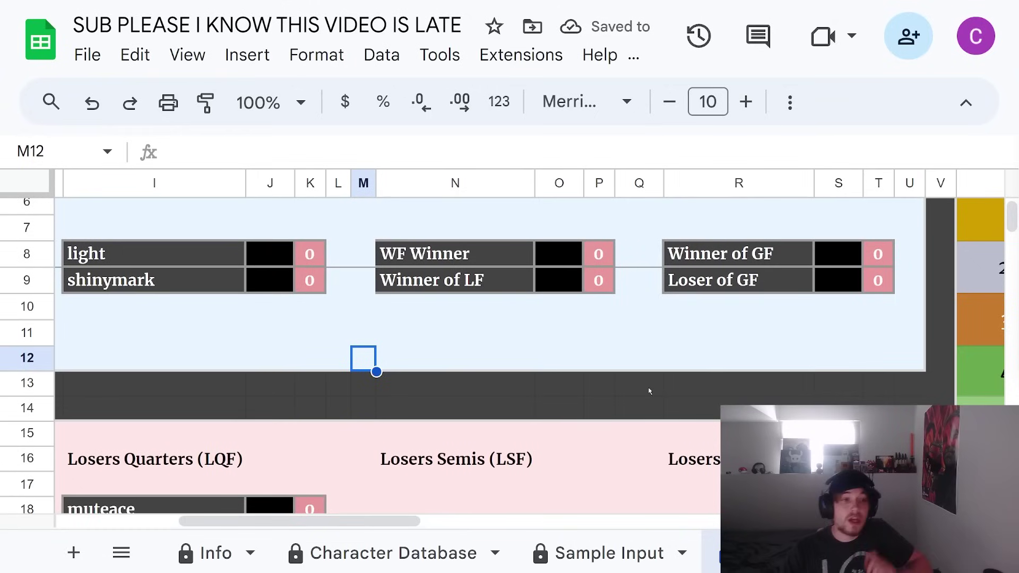
pyautogui.scroll(1, 649, 391)
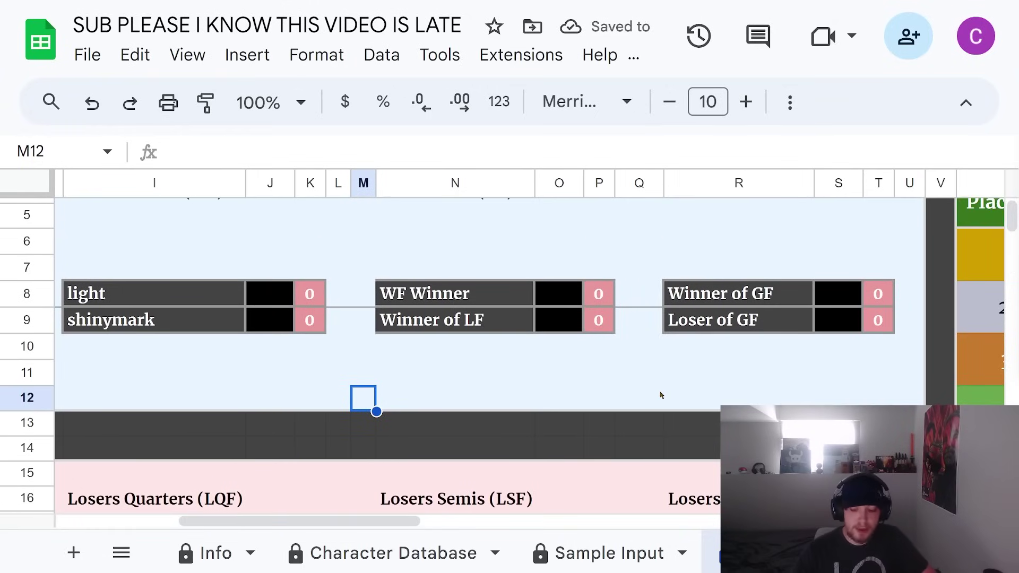
pyautogui.scroll(-5, 661, 396)
pyautogui.scroll(6, 661, 395)
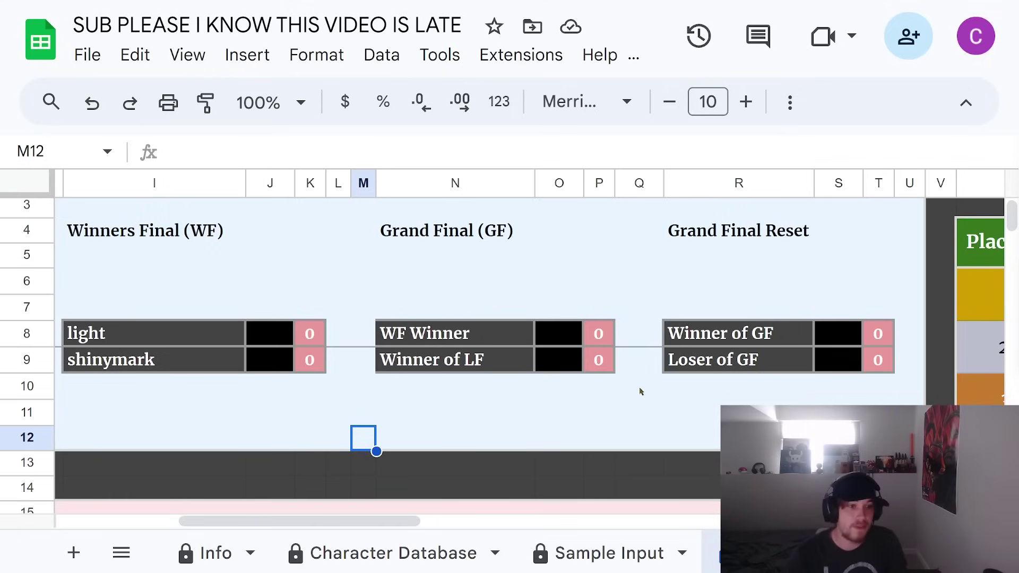
pyautogui.click(304, 368)
pyautogui.write('3')
pyautogui.click(580, 440)
# Set shadic's score to 3 in the Losers Semis match against sonix.
pyautogui.scroll(-1, 580, 446)
pyautogui.scroll(-3, 580, 446)
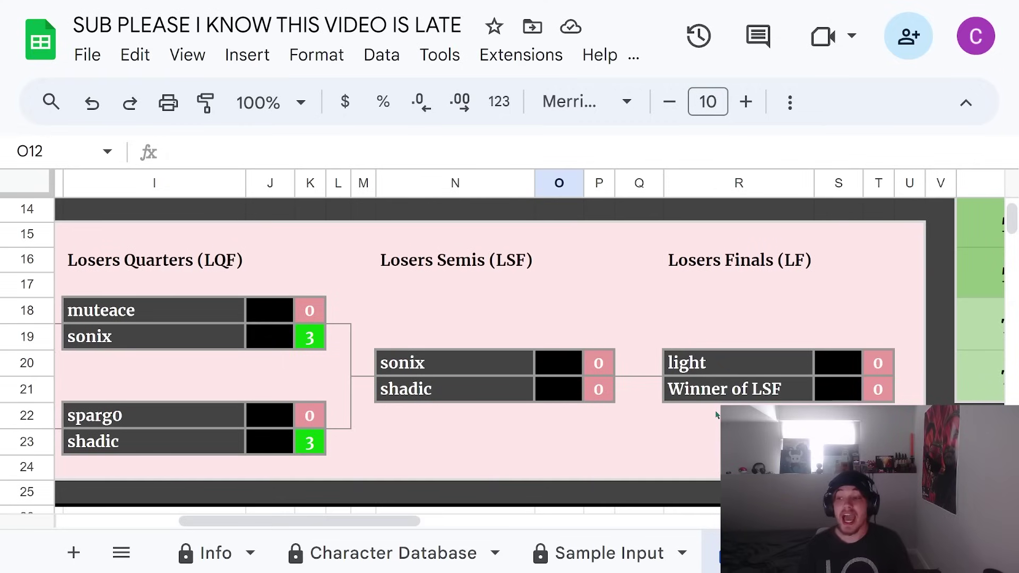
pyautogui.click(601, 397)
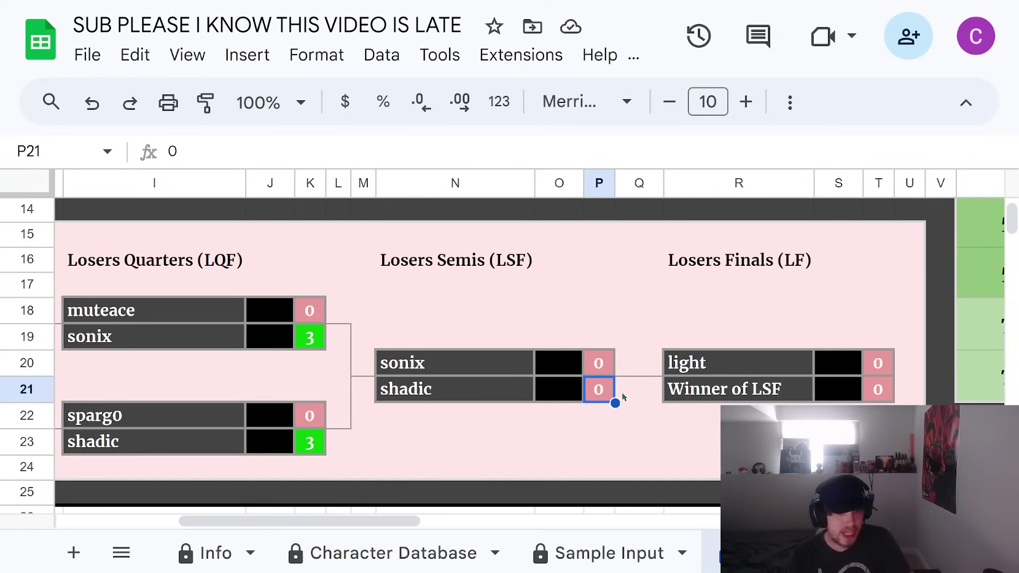
pyautogui.write('3')
pyautogui.click(637, 474)
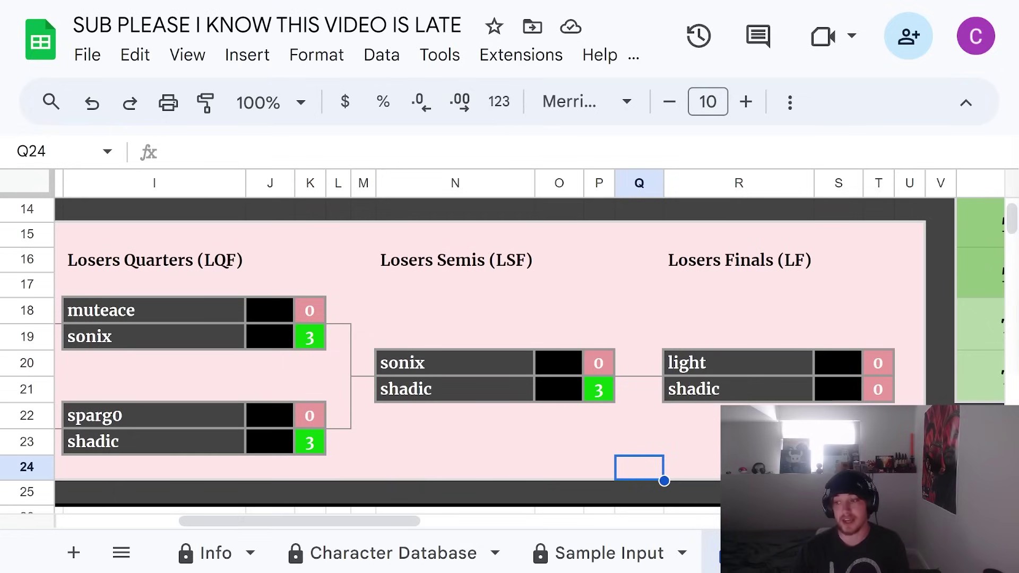
# Set shadic's score to 3 in the Losers Finals match against light.
pyautogui.hscroll(3, 504, 340)
pyautogui.scroll(-1, 505, 340)
pyautogui.click(741, 477)
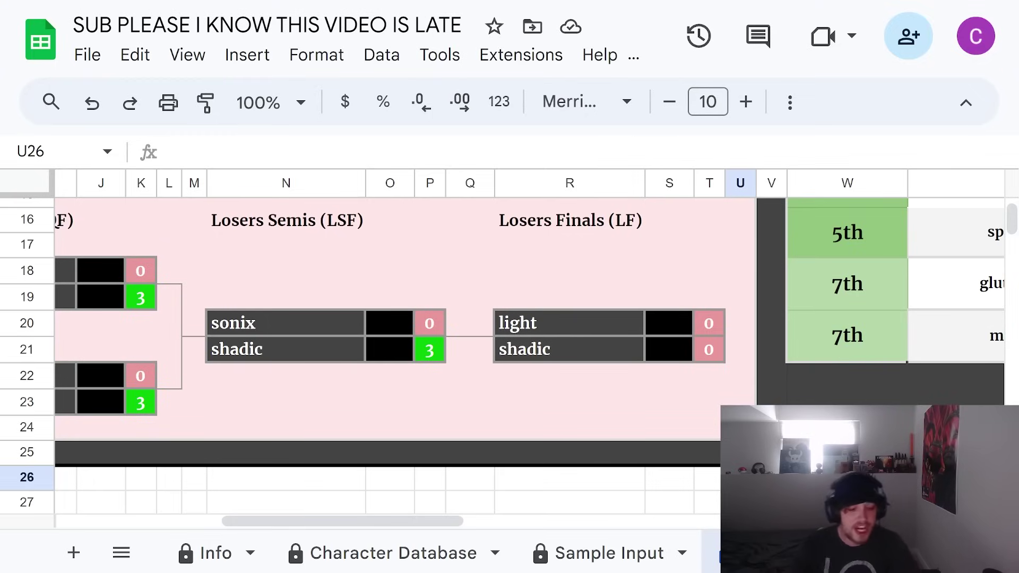
pyautogui.click(698, 352)
pyautogui.write('3')
pyautogui.click(741, 388)
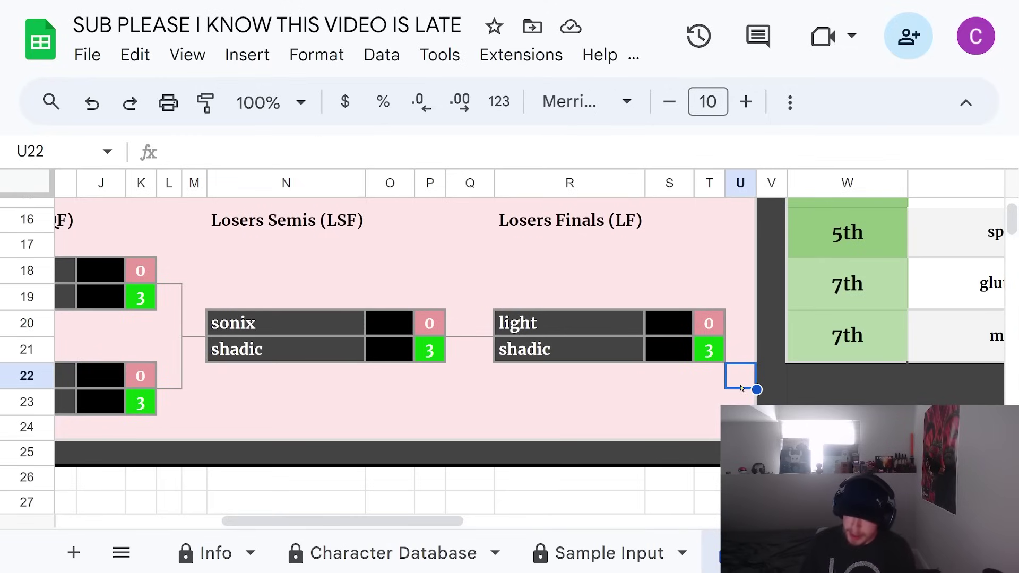
# Set shinymark's score to 3 in the Grand Final against shadic.
pyautogui.scroll(5, 741, 388)
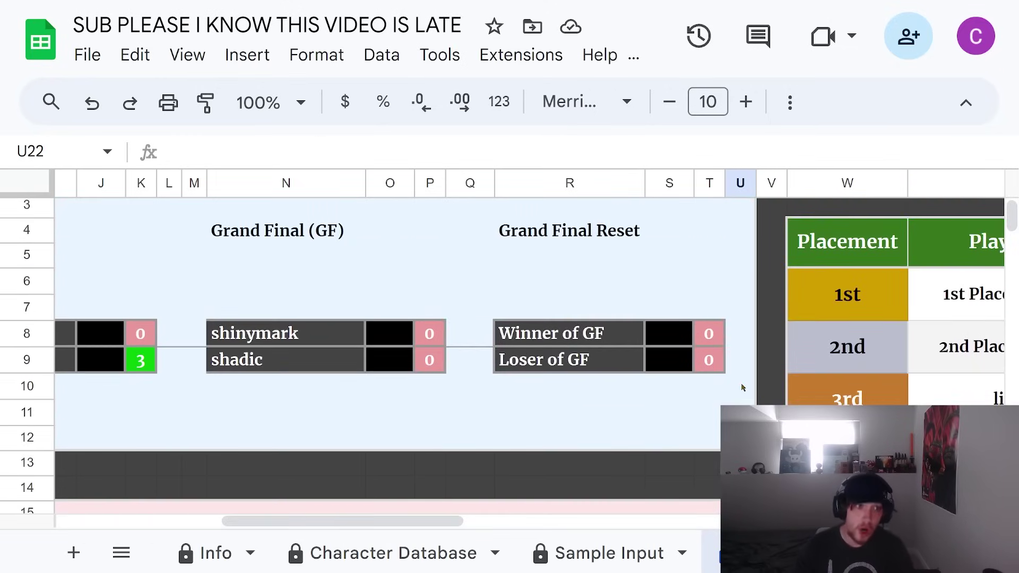
pyautogui.click(432, 331)
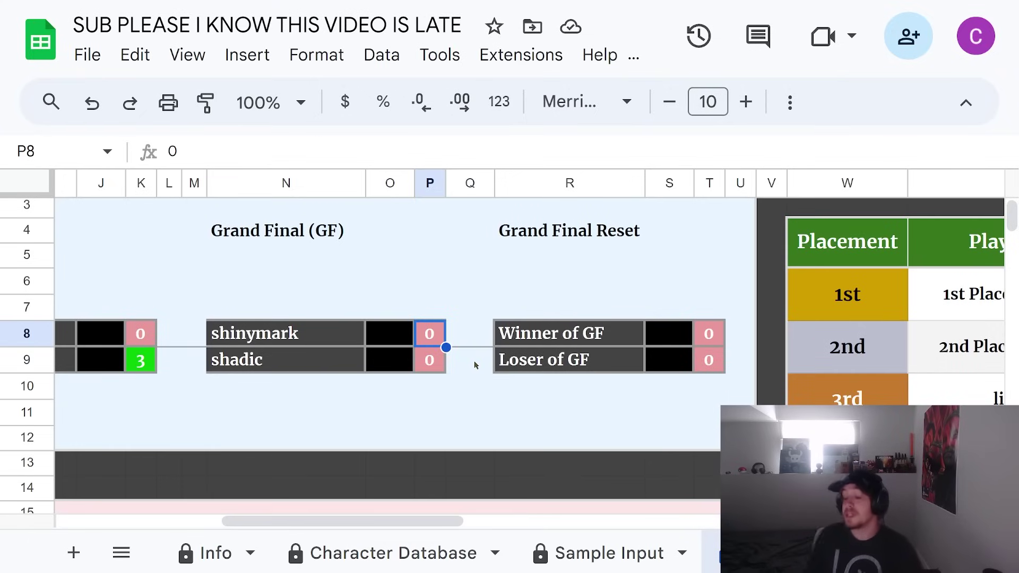
pyautogui.write('23')
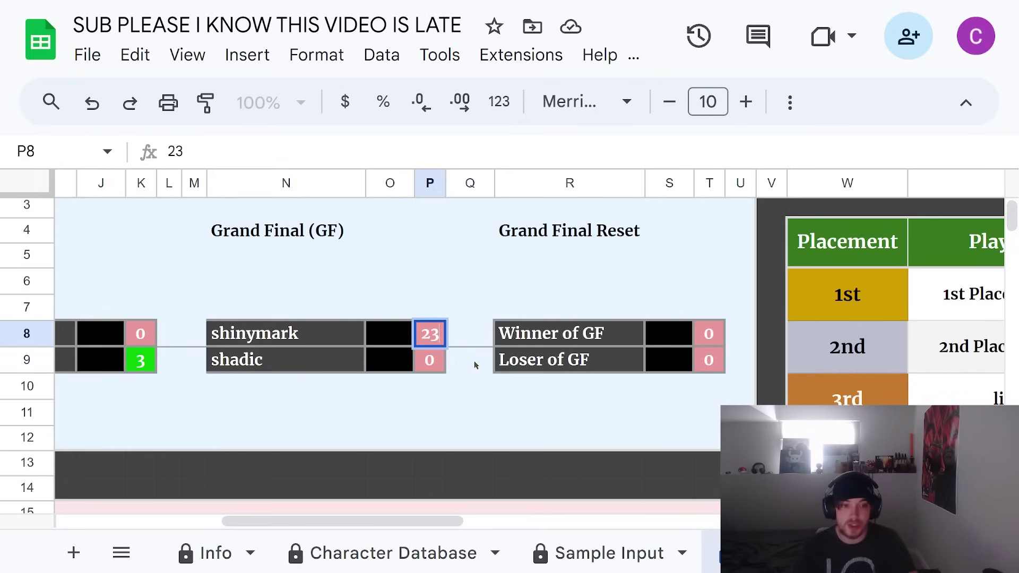
pyautogui.press('BackSpace')
pyautogui.press('BackSpace')
pyautogui.write('3')
pyautogui.click(475, 365)
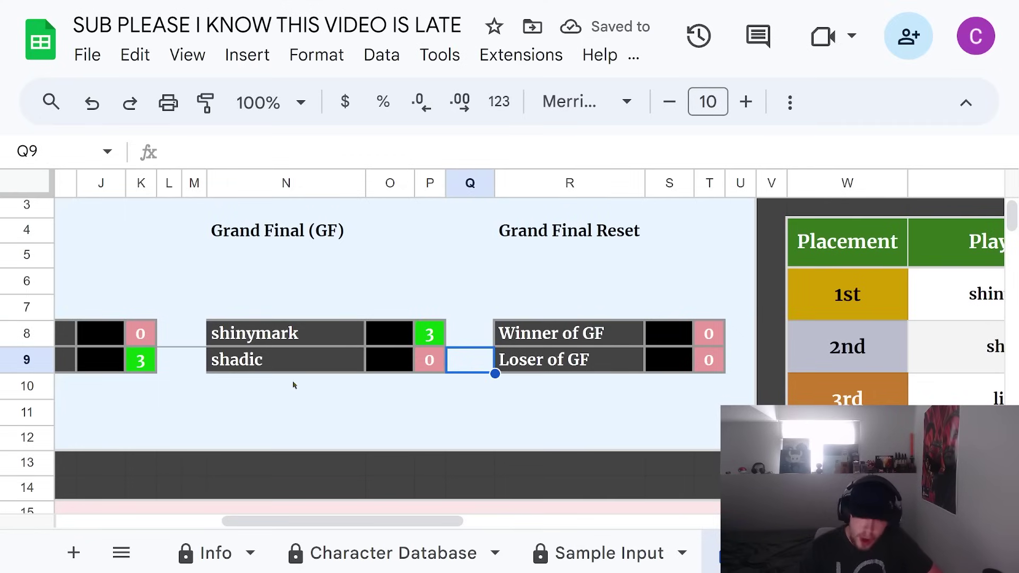
pyautogui.click(294, 364)
pyautogui.click(325, 431)
pyautogui.moveTo(321, 402); pyautogui.dragTo(318, 292)
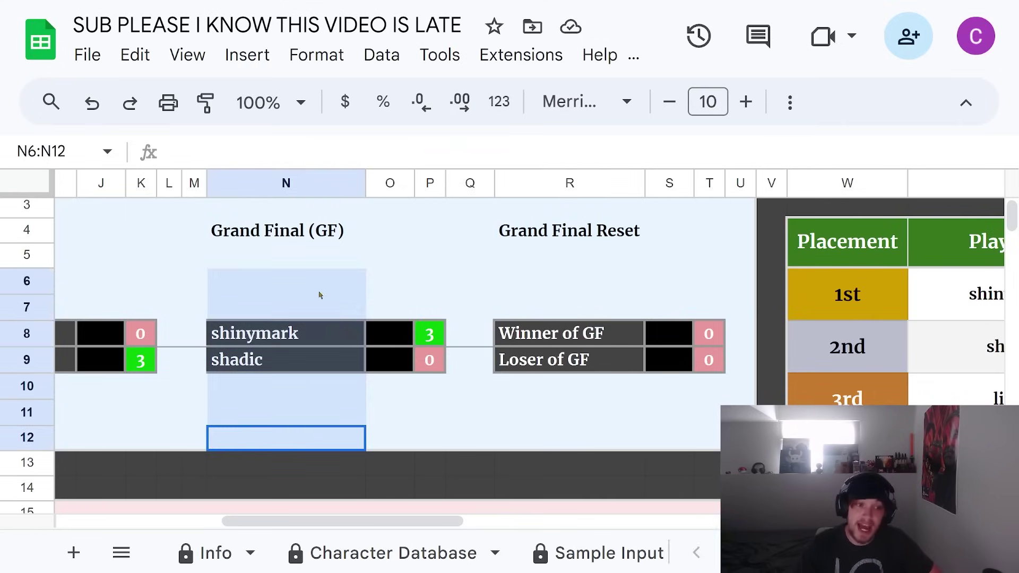
pyautogui.click(479, 435)
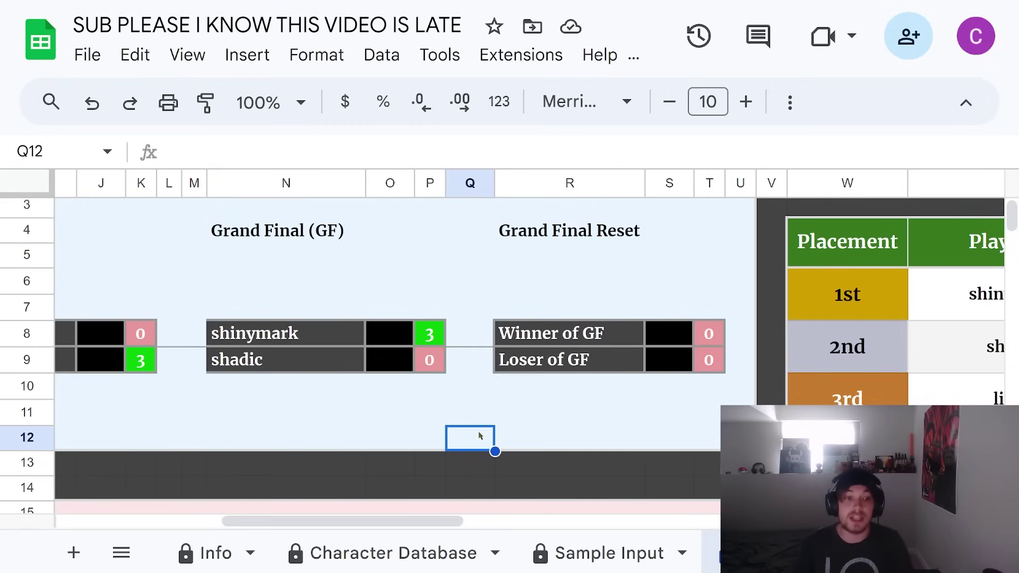
pyautogui.click(467, 386)
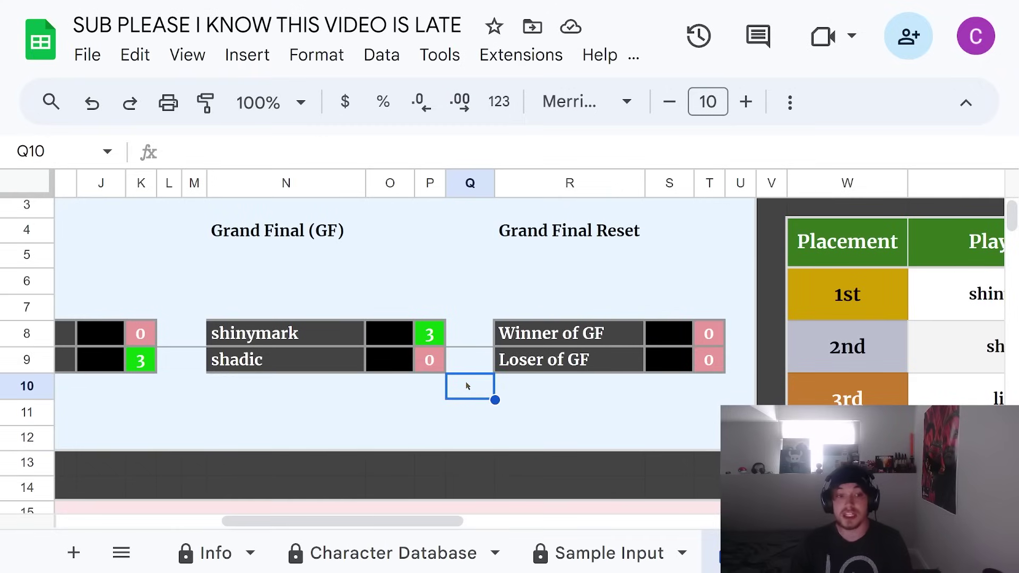